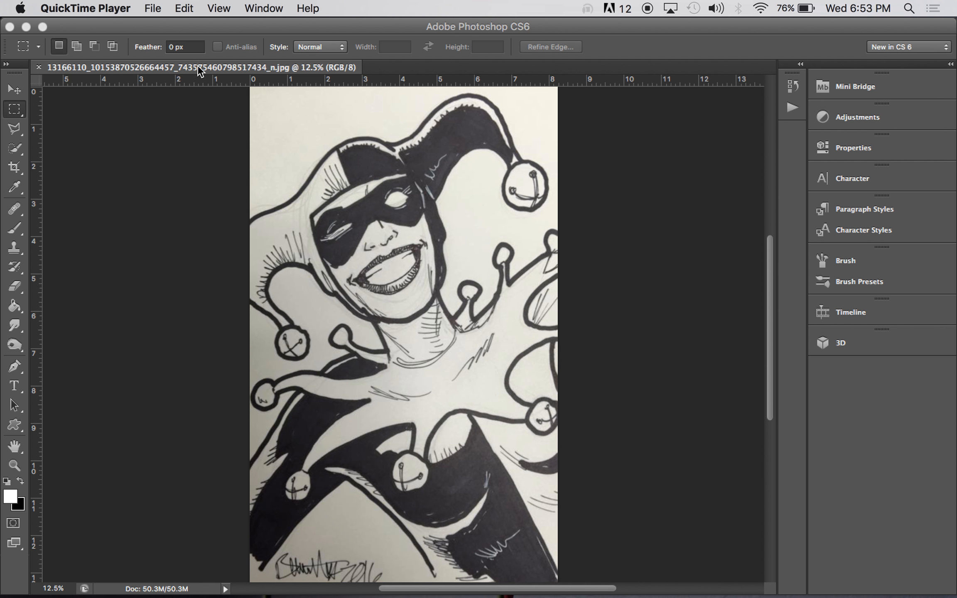
# Switch to Photoshop and resize the drawing to 7 inches wide at 350 pixels/inch, keeping its proportions
pyautogui.click(160, 8)
pyautogui.click(160, 34)
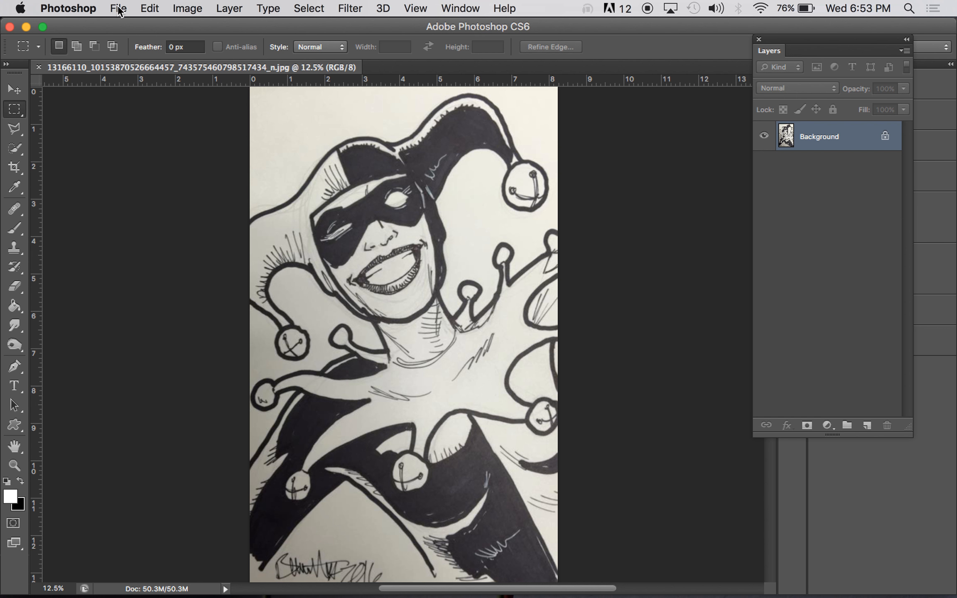
pyautogui.click(119, 9)
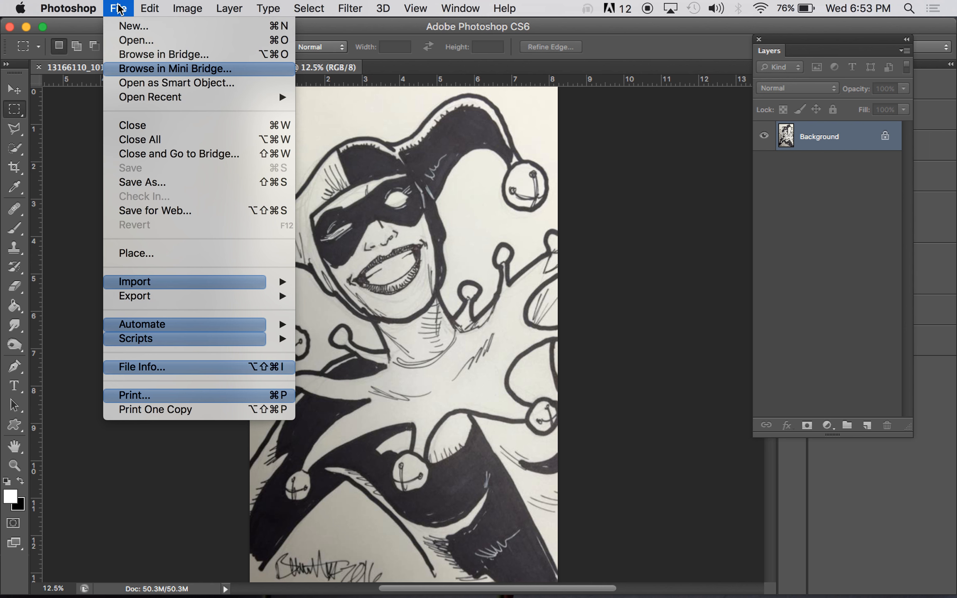
pyautogui.moveTo(147, 6)
pyautogui.moveTo(180, 9)
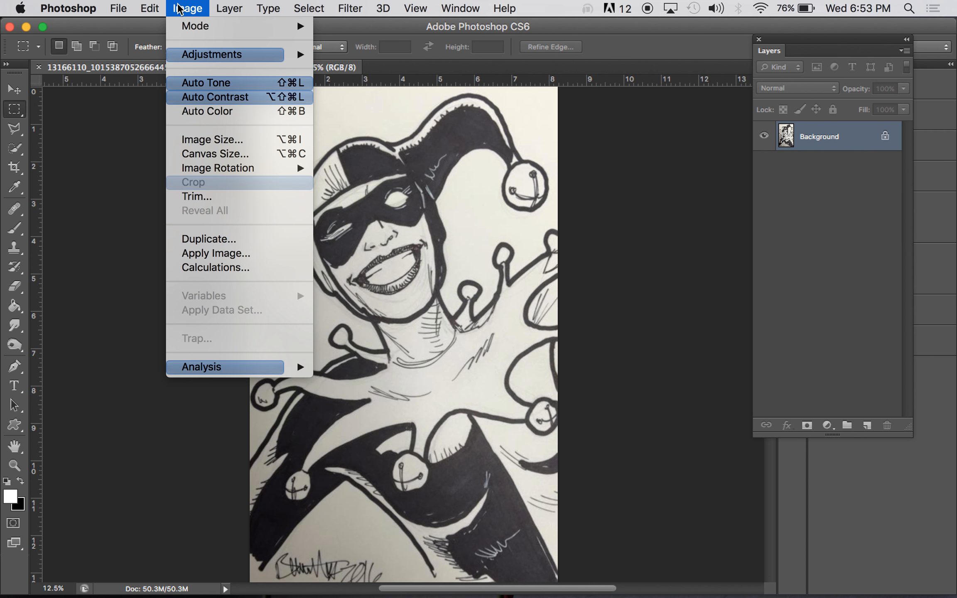
pyautogui.moveTo(216, 10)
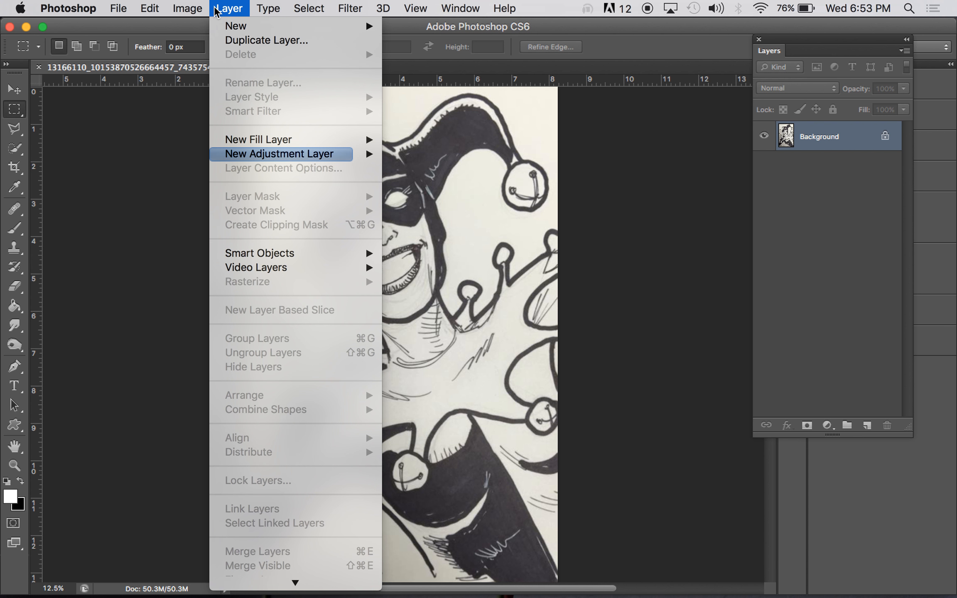
pyautogui.moveTo(267, 13)
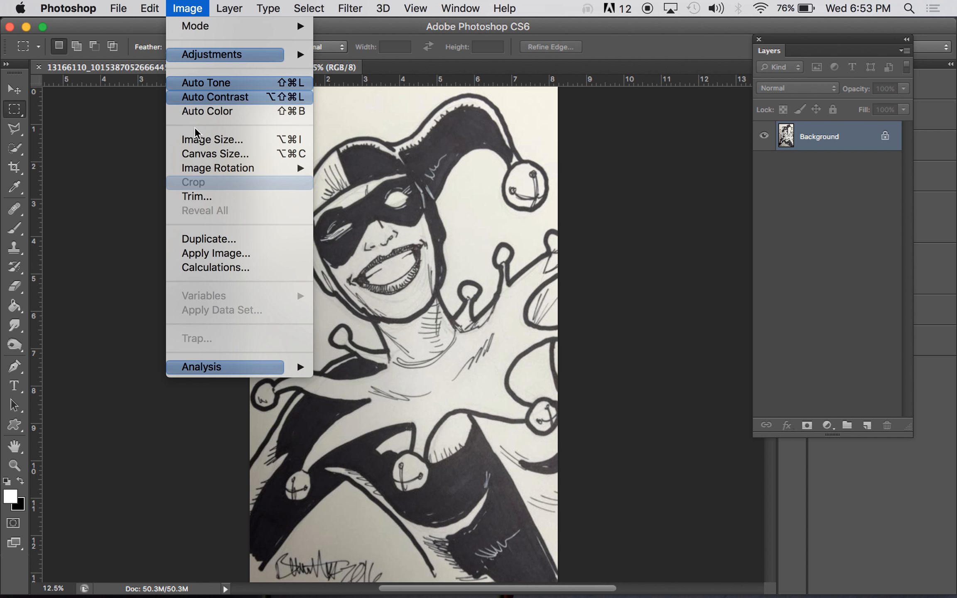
pyautogui.click(196, 142)
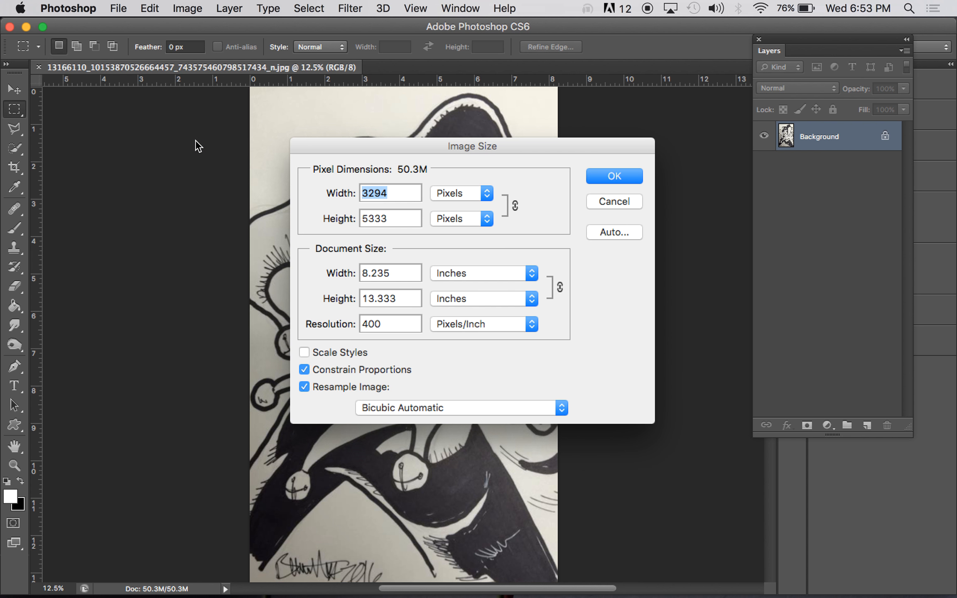
pyautogui.click(389, 324)
pyautogui.write('350')
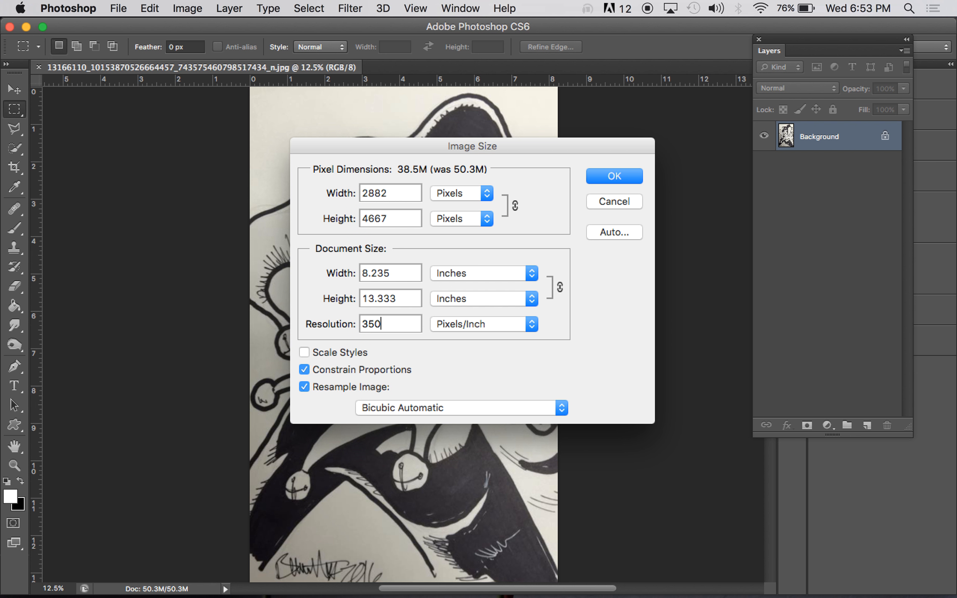
pyautogui.click(382, 271)
pyautogui.write('7')
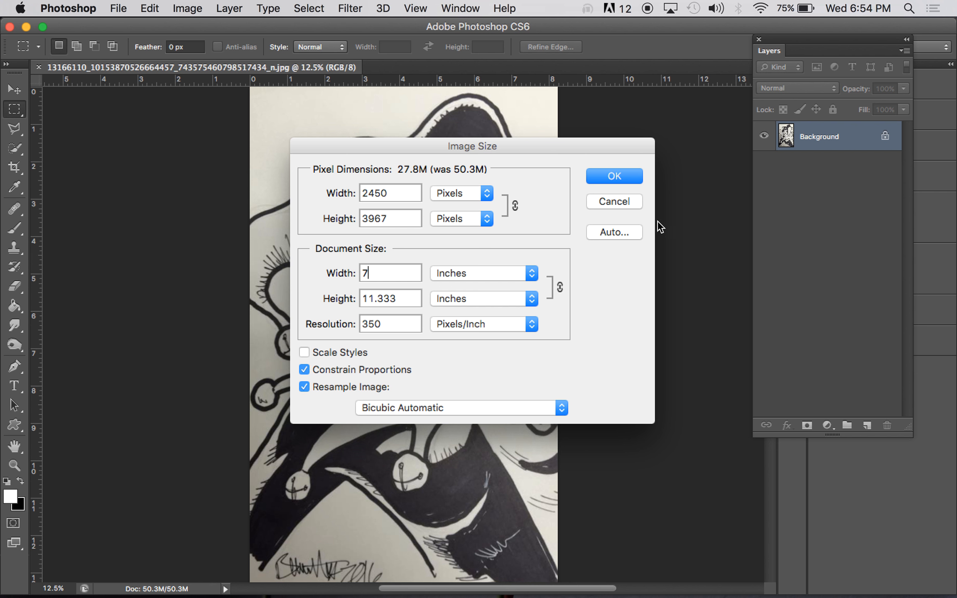
pyautogui.click(620, 176)
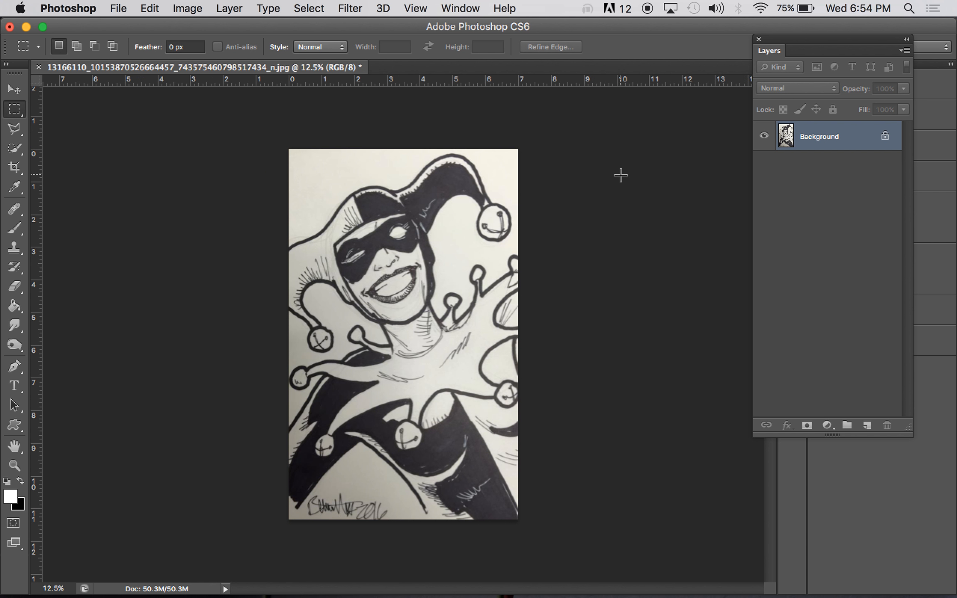
pyautogui.click(14, 167)
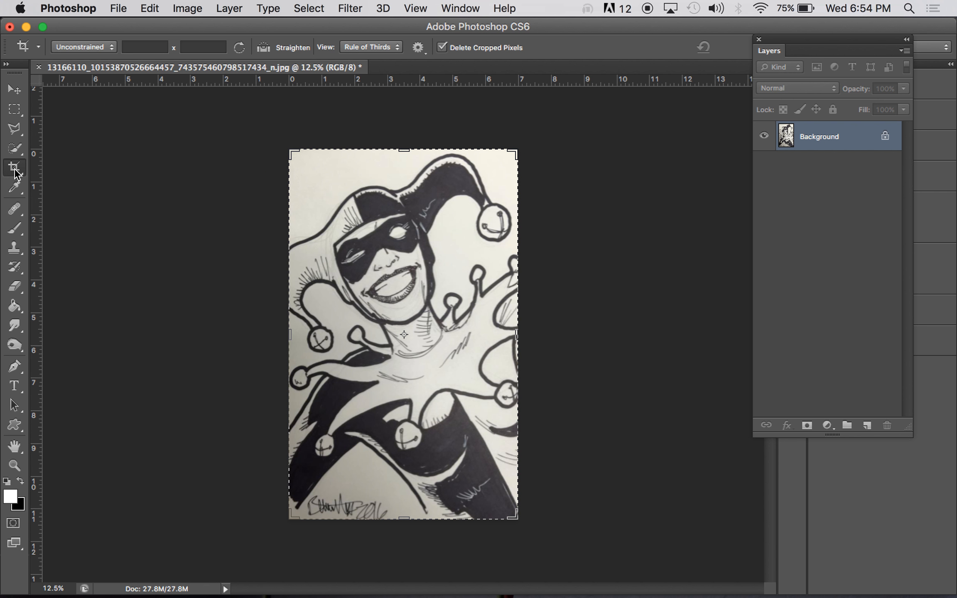
pyautogui.moveTo(404, 149); pyautogui.dragTo(395, 194)
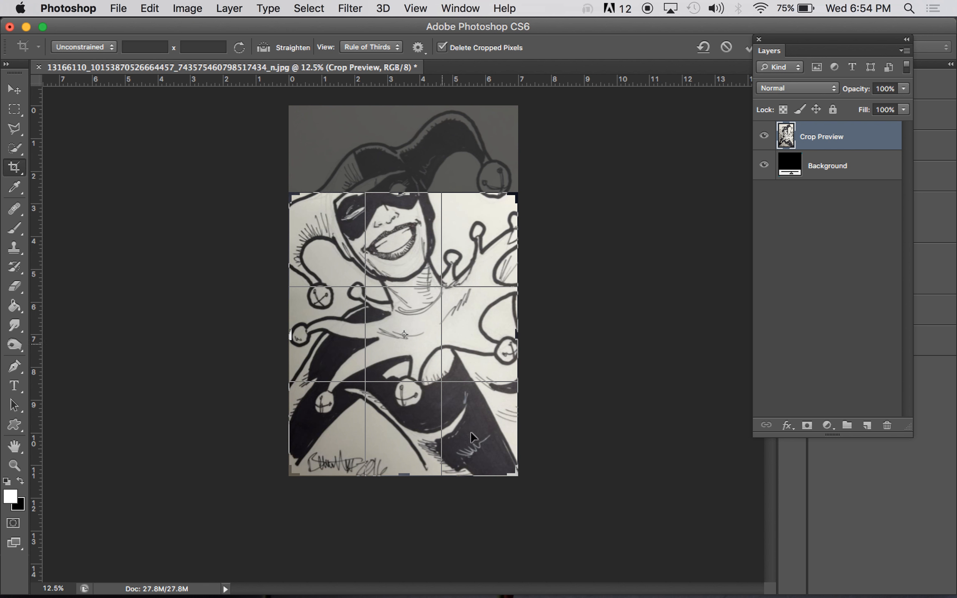
pyautogui.moveTo(511, 473); pyautogui.dragTo(515, 431)
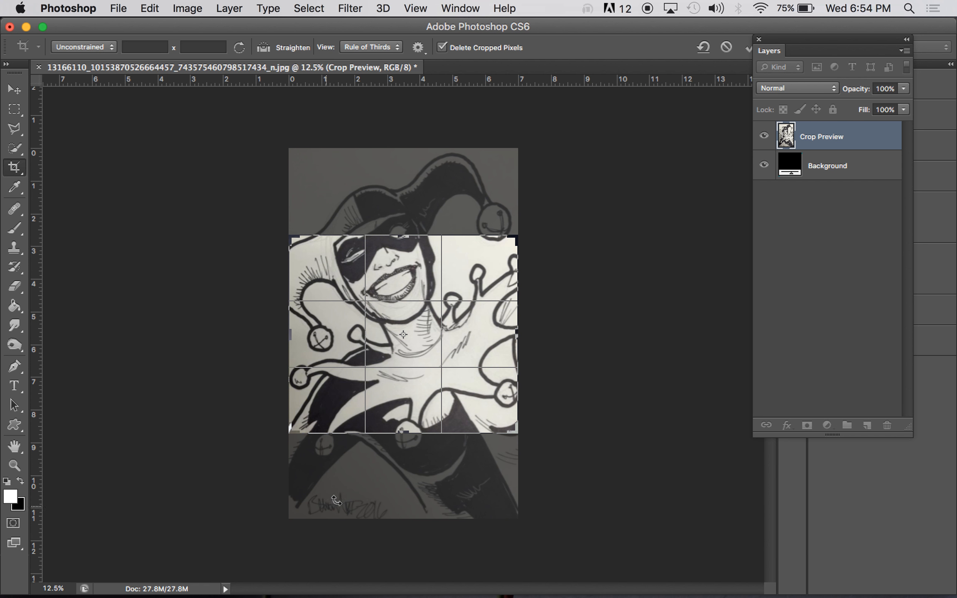
pyautogui.press('Escape')
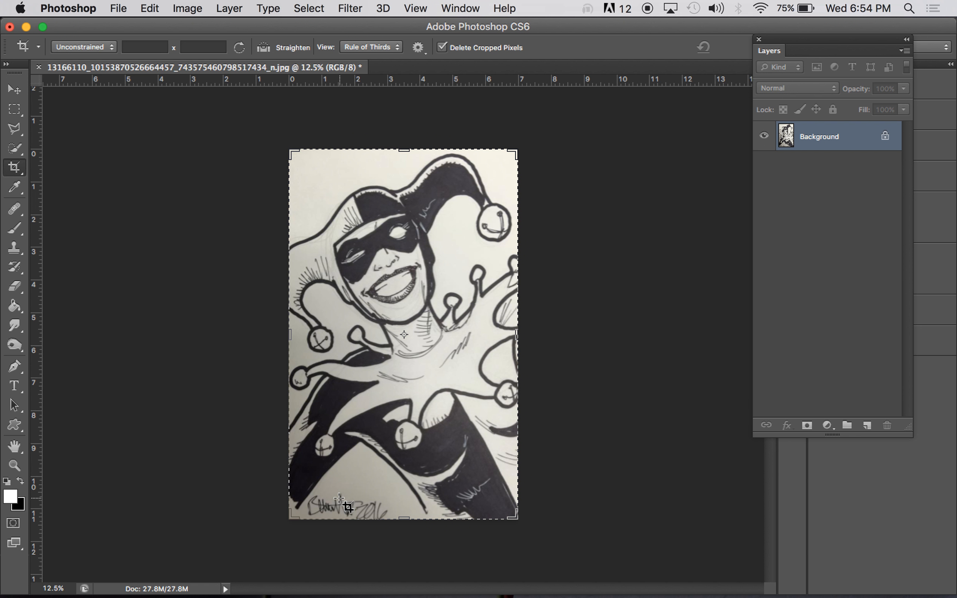
# Review the Image Size settings and check the Constrain Proportions option, leaving it enabled
pyautogui.click(198, 7)
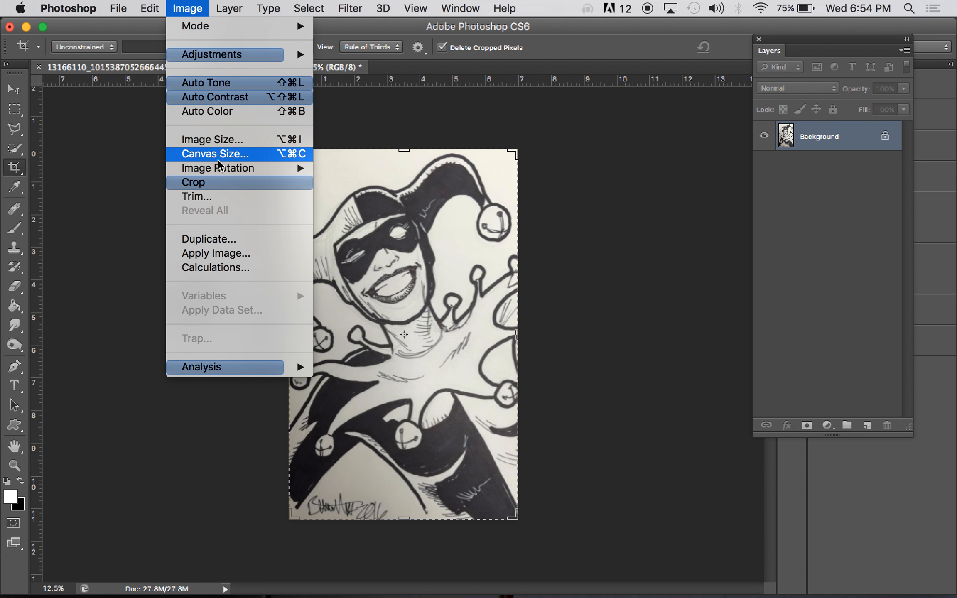
pyautogui.click(218, 144)
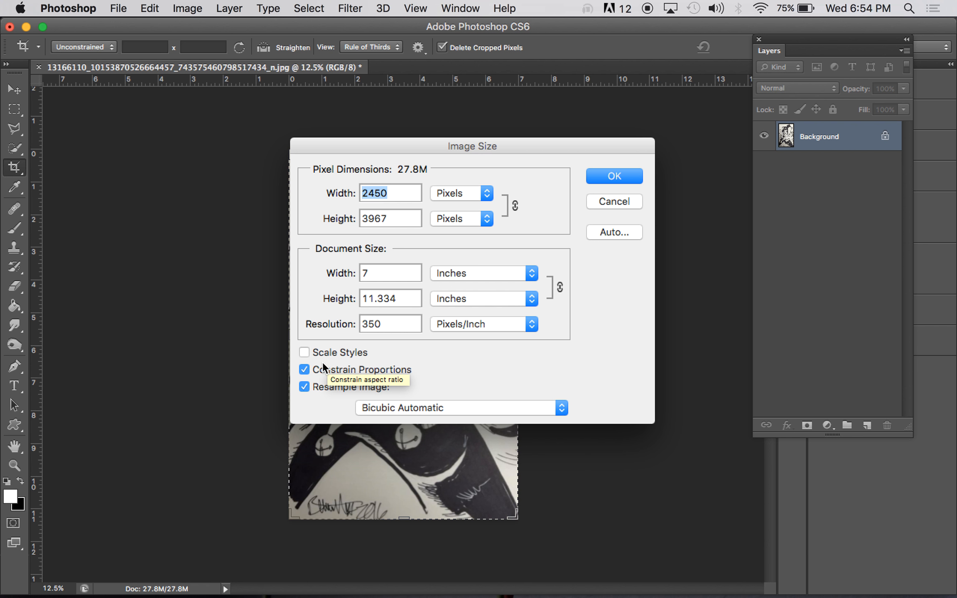
pyautogui.click(306, 368)
pyautogui.click(307, 368)
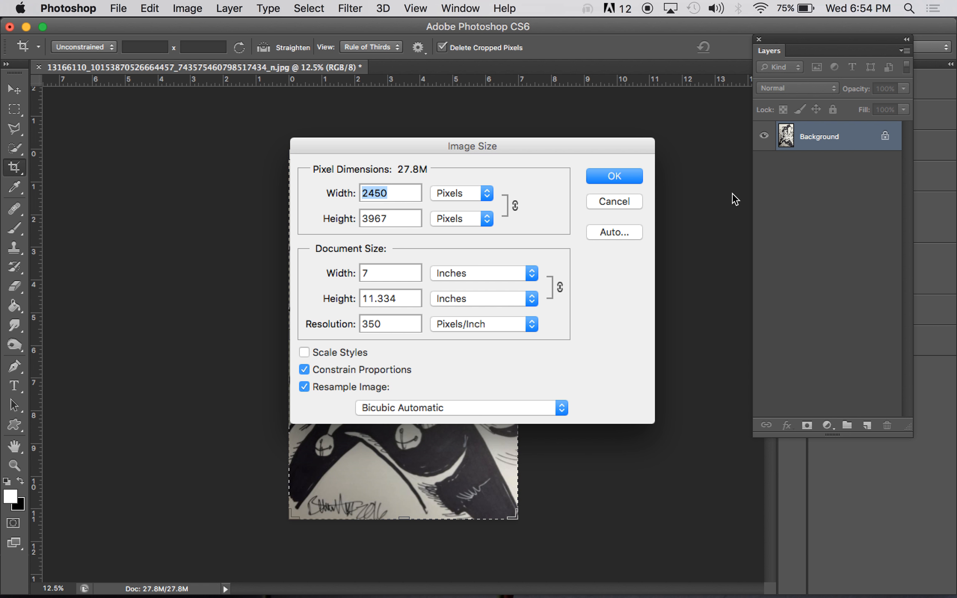
pyautogui.click(619, 174)
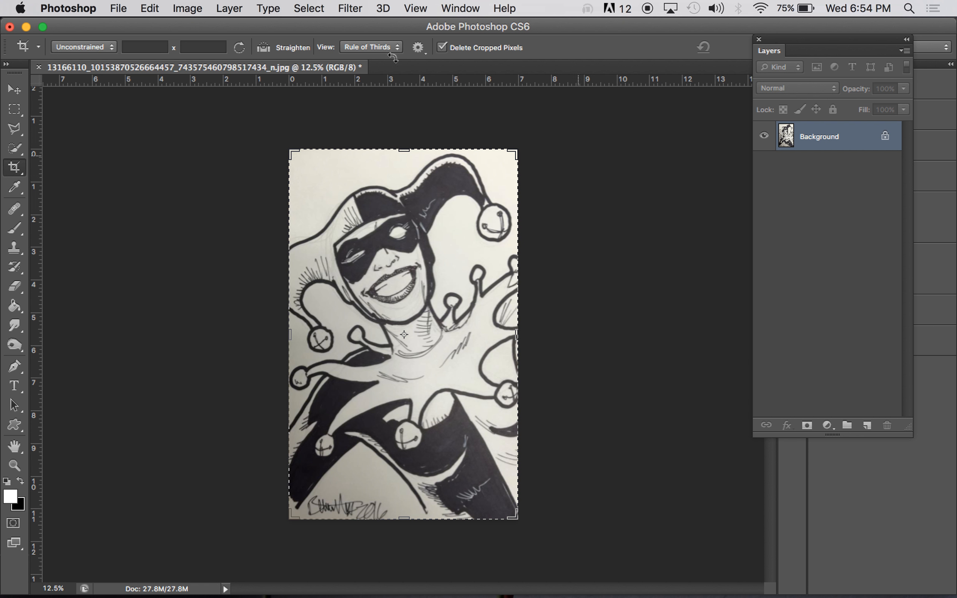
# Save the image to the Desktop as a quality 12 JPEG named "avatar" plus the last name and first initial, separated by periods
pyautogui.click(118, 7)
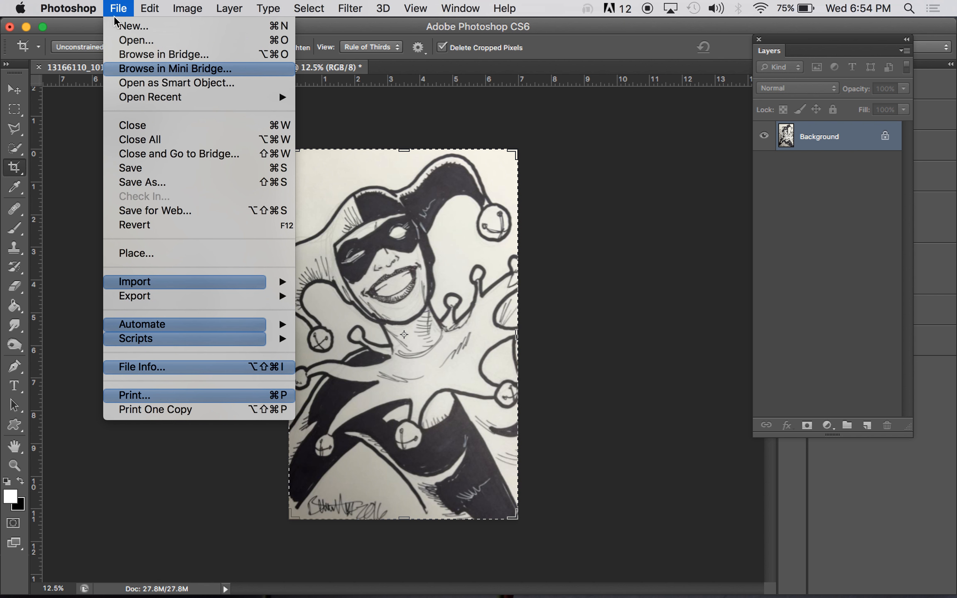
pyautogui.click(116, 187)
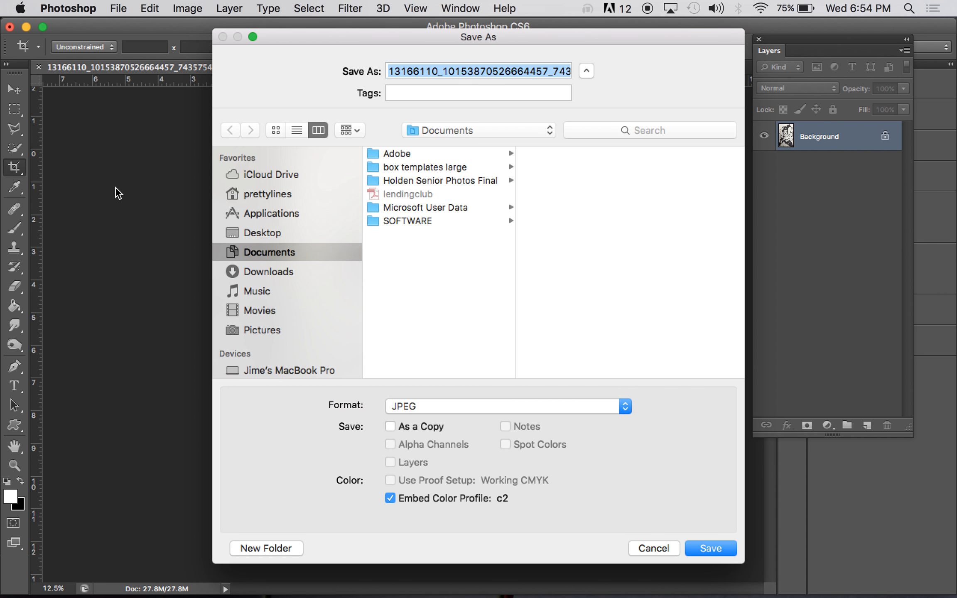
pyautogui.press('BackSpace')
pyautogui.write('ava')
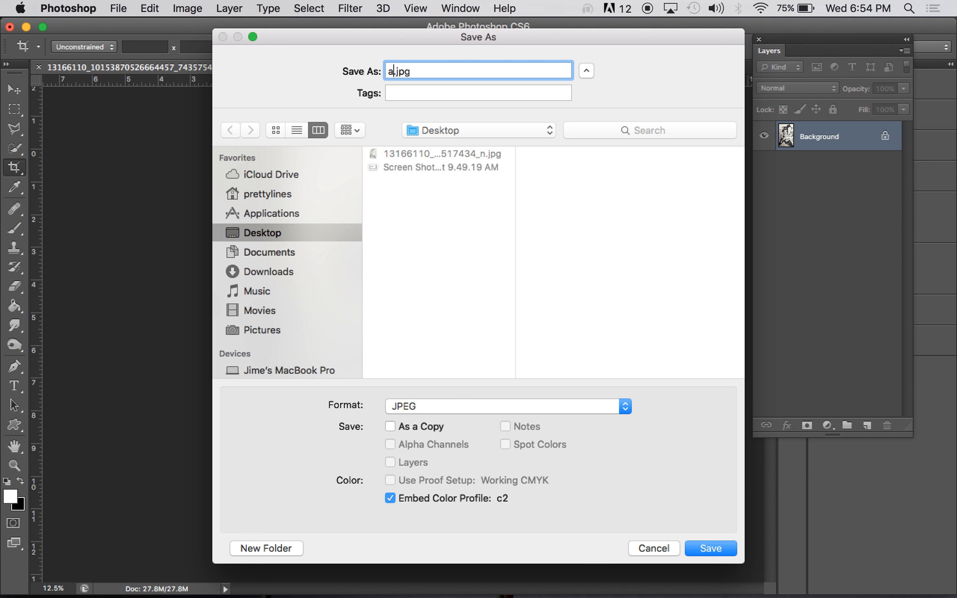
pyautogui.write('tar.lastna')
pyautogui.press('BackSpace')
pyautogui.press('BackSpace')
pyautogui.press('BackSpace')
pyautogui.press('BackSpace')
pyautogui.press('BackSpace')
pyautogui.press('BackSpace')
pyautogui.write('wimmer.j')
pyautogui.click(710, 548)
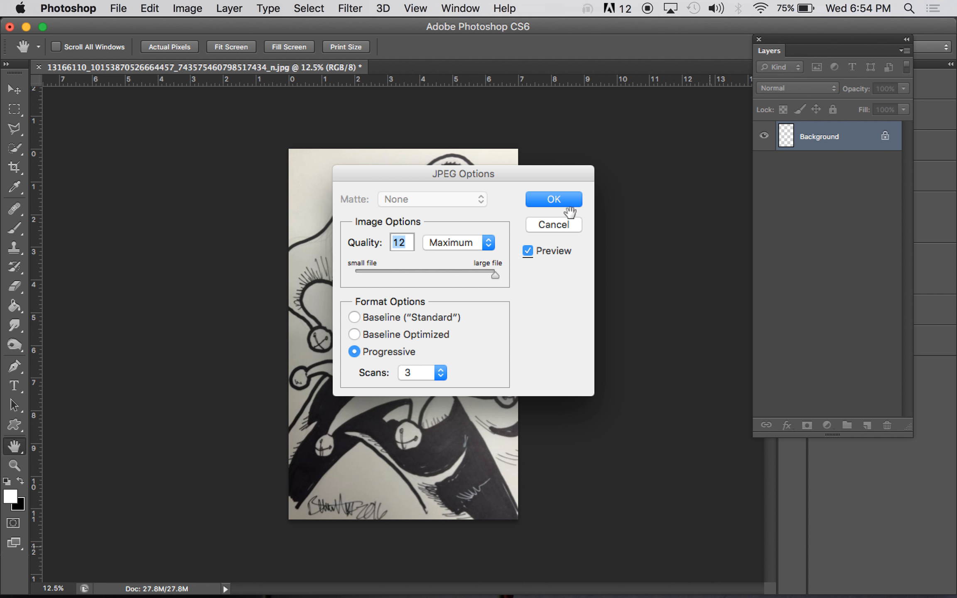
pyautogui.click(558, 200)
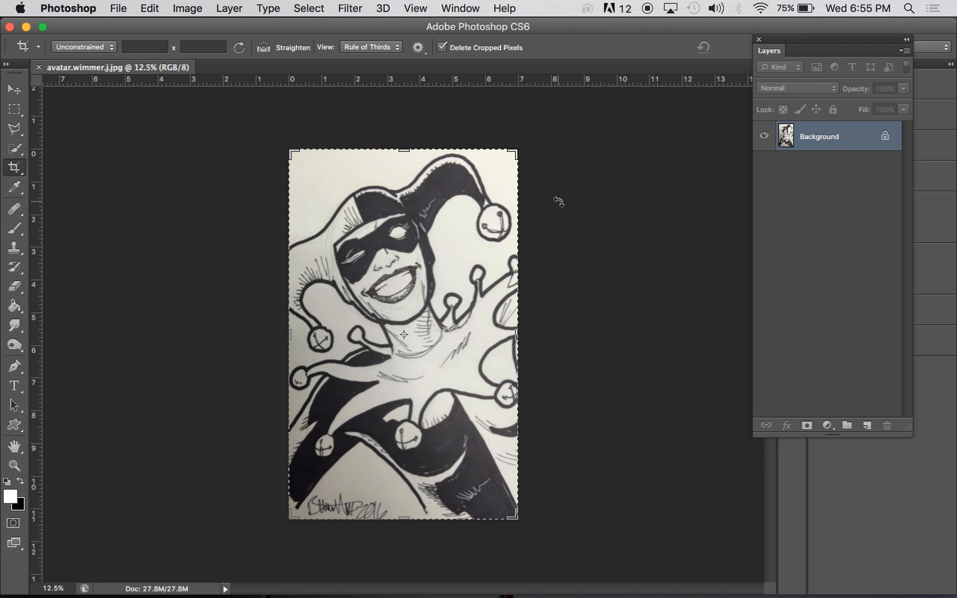
# Reduce the image resolution to 120 pixels/inch with resampling, keeping the document width at 7 inches
pyautogui.moveTo(1, 1)
pyautogui.click(118, 6)
pyautogui.click(187, 8)
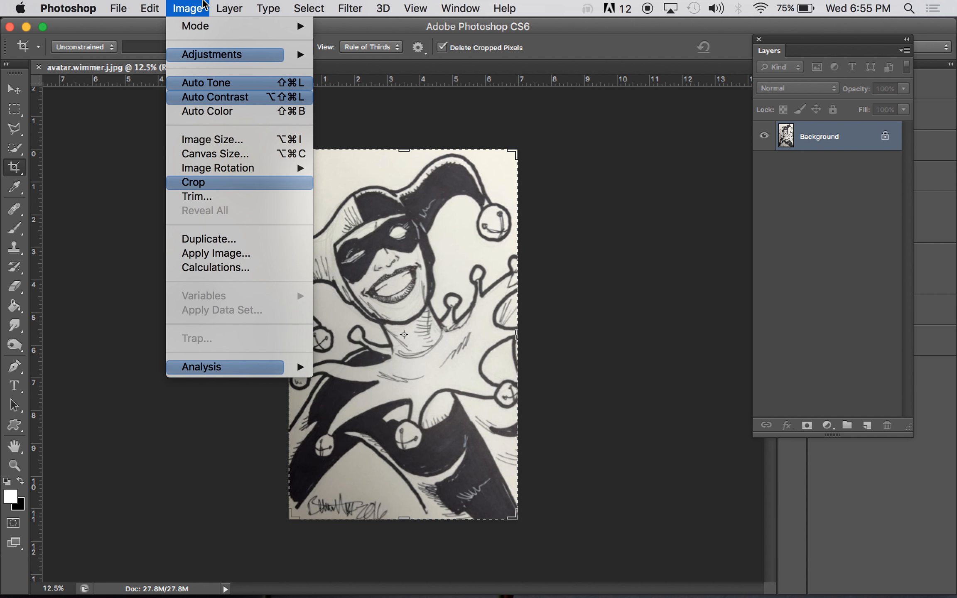
pyautogui.click(199, 141)
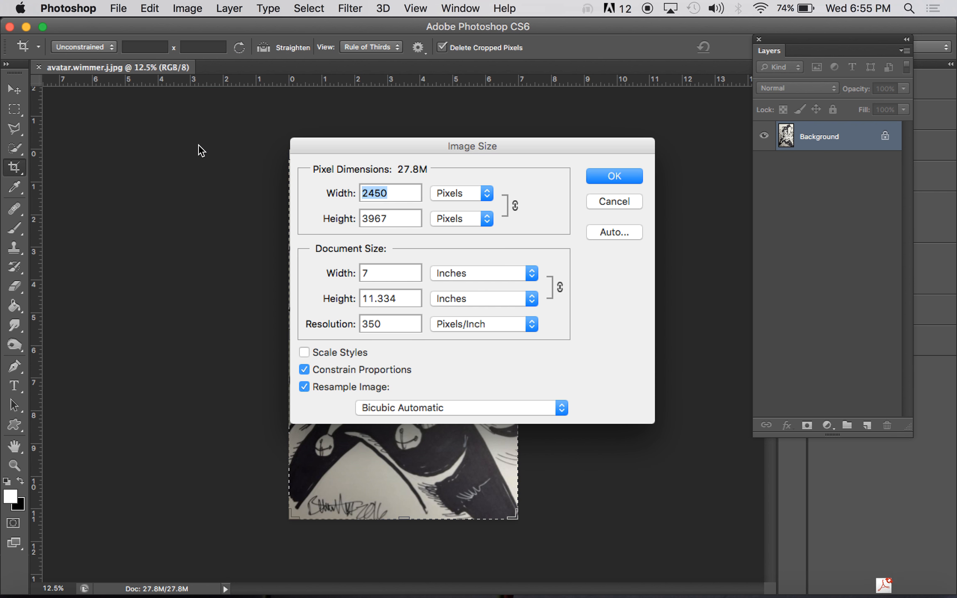
pyautogui.doubleClick(378, 325)
pyautogui.write('120')
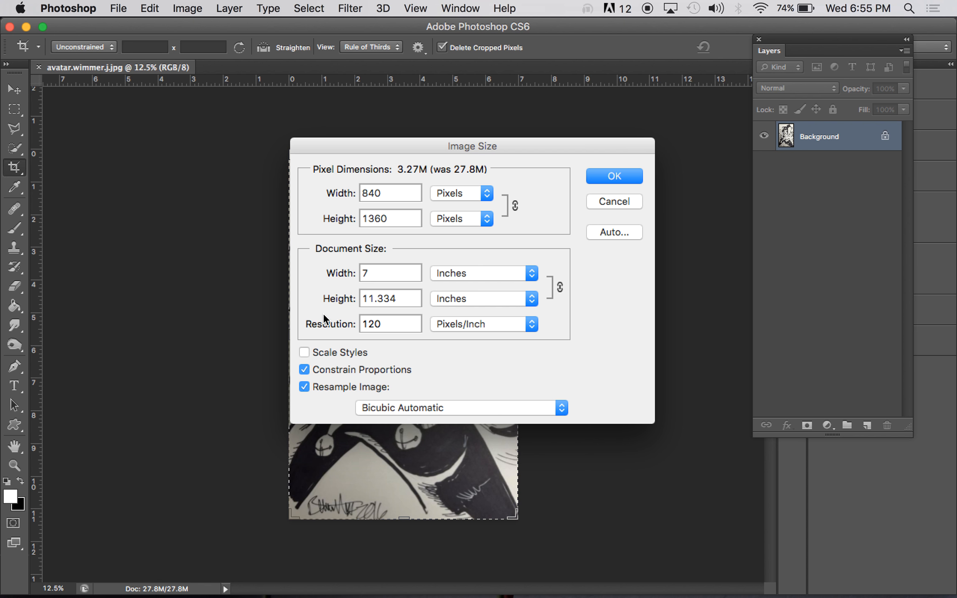
pyautogui.click(618, 176)
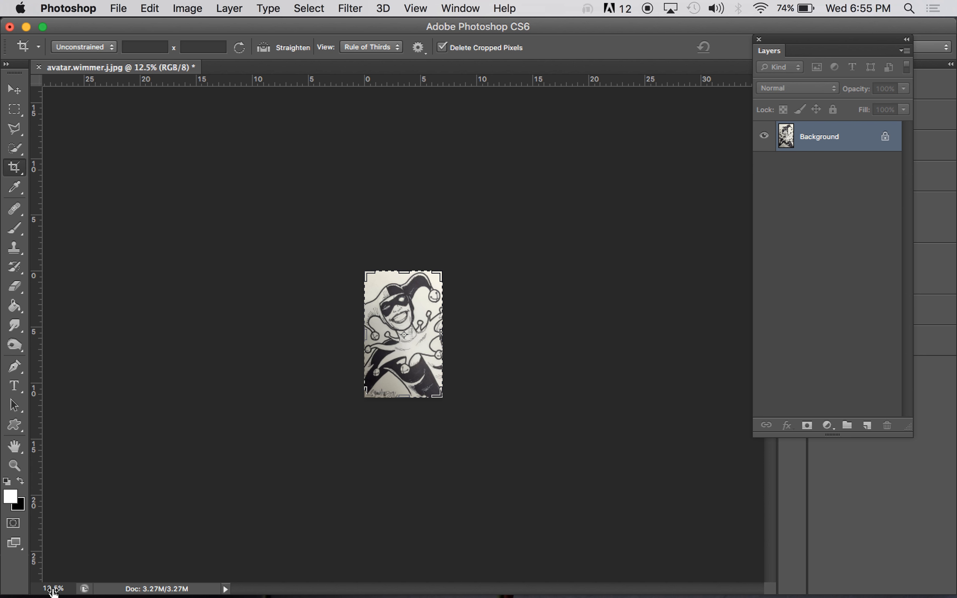
# Save the reduced image as a separate quality 12 JPEG on the Desktop, adding ".sm" before the file extension
pyautogui.press('super+equal')
pyautogui.press('super+equal')
pyautogui.press('super+equal')
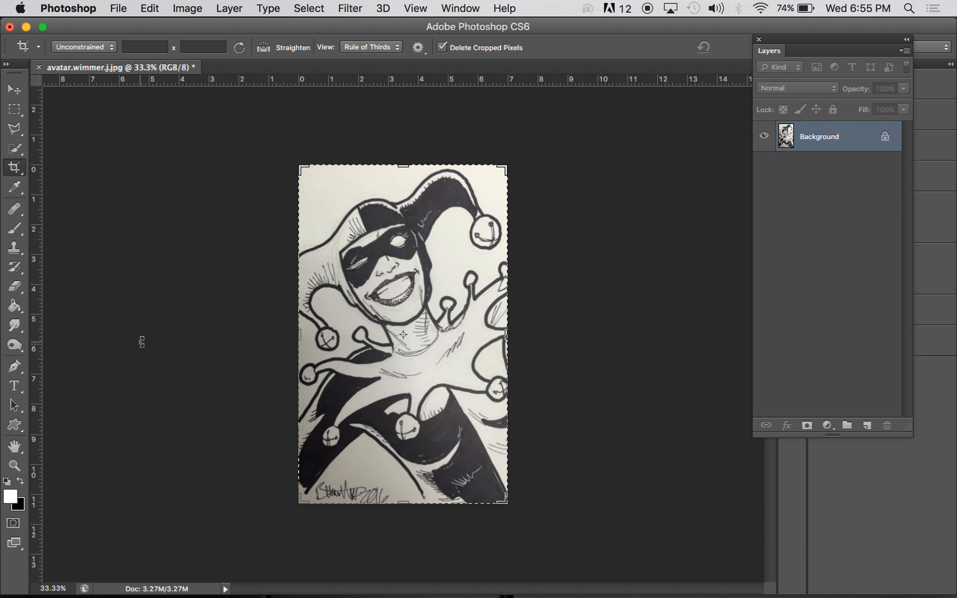
pyautogui.click(118, 8)
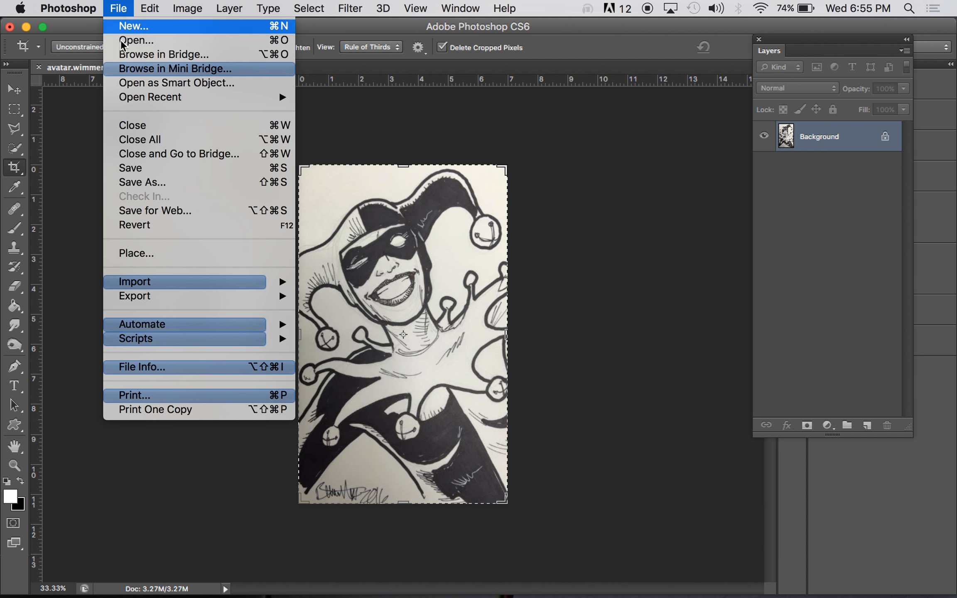
pyautogui.click(131, 183)
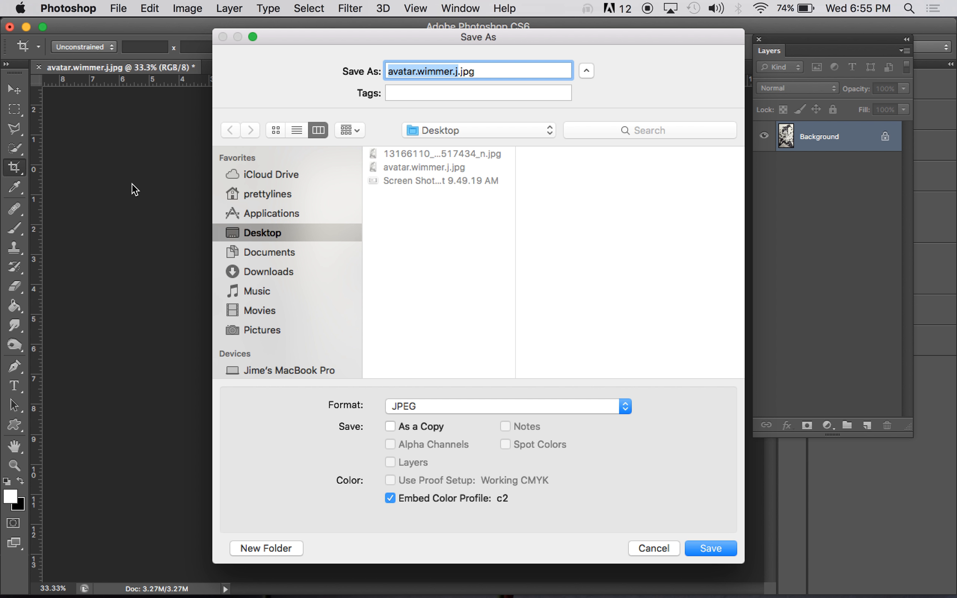
pyautogui.press('Right')
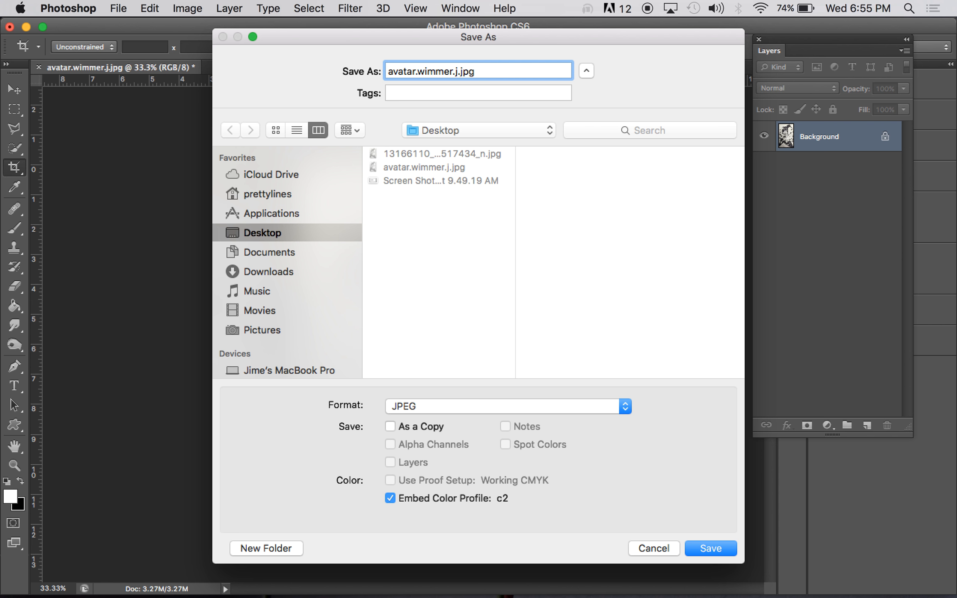
pyautogui.write('.sm')
pyautogui.press('Return')
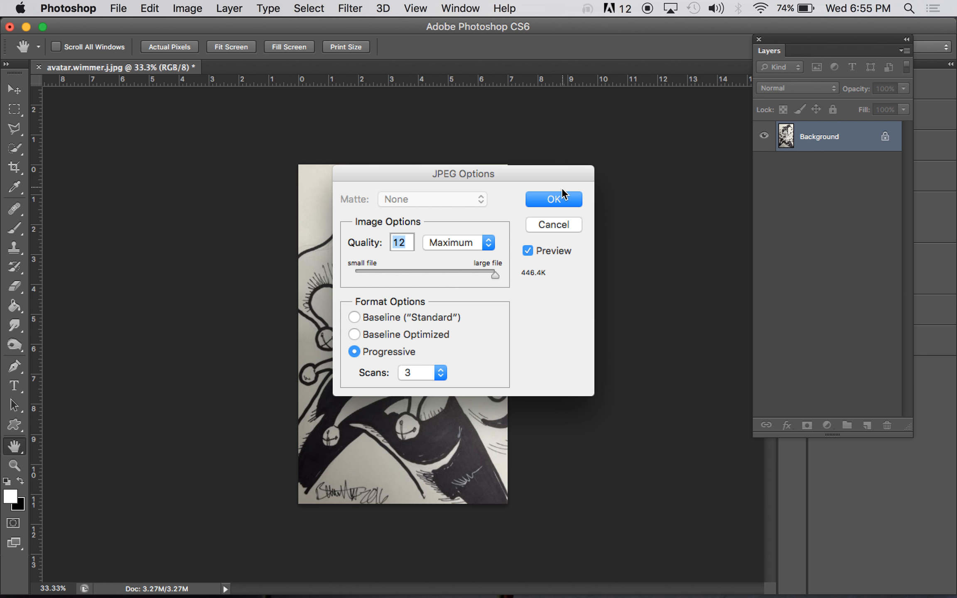
pyautogui.click(553, 199)
pyautogui.press('c')
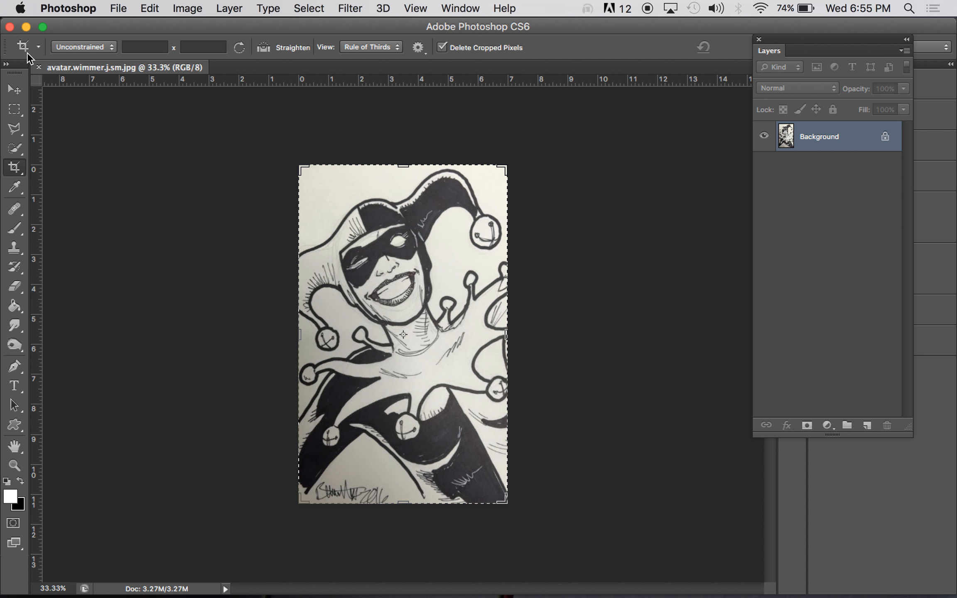
# Close the small version and reopen the high-resolution avatar JPEG
pyautogui.click(39, 67)
pyautogui.click(119, 9)
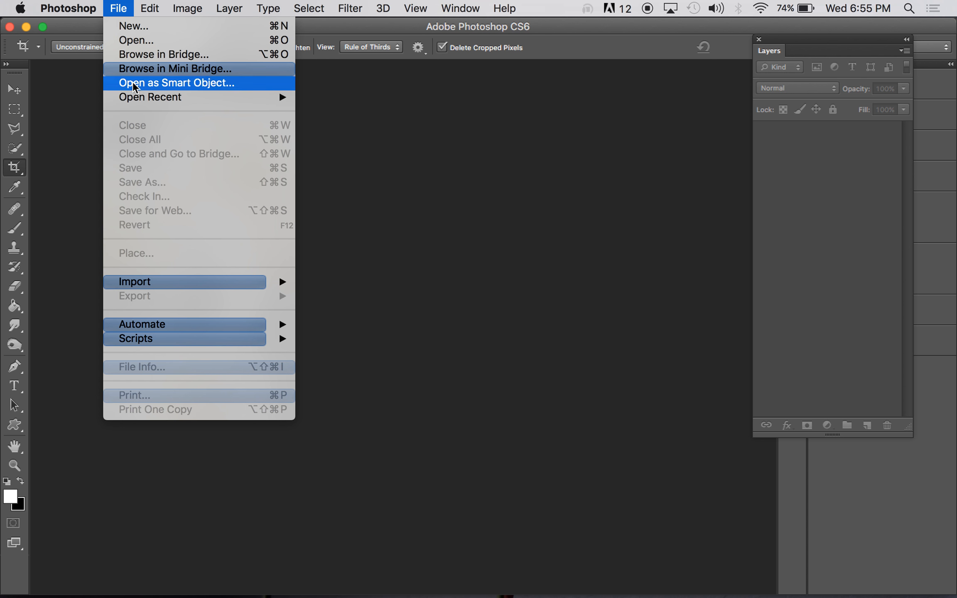
pyautogui.moveTo(295, 100)
pyautogui.click(327, 111)
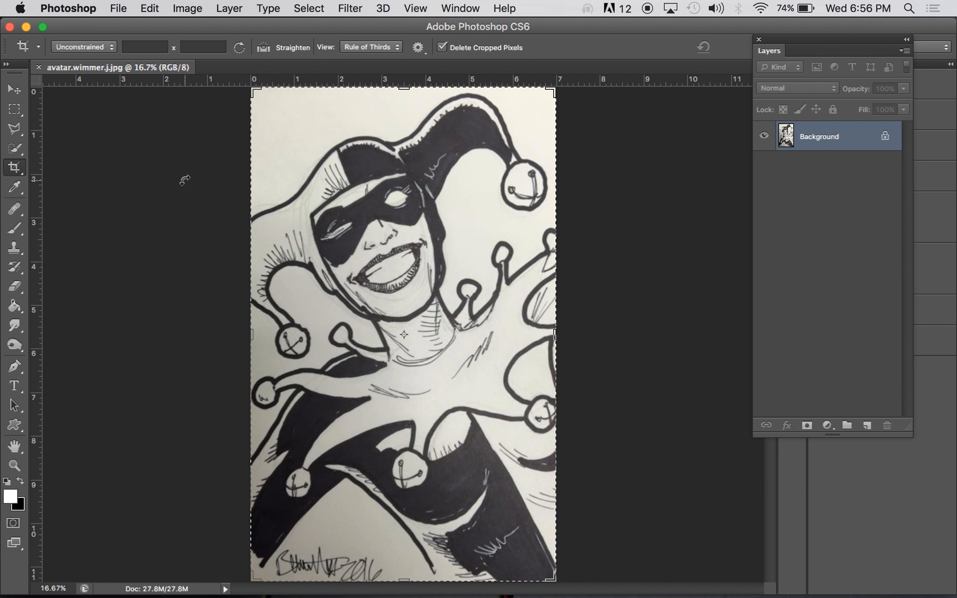
# Use Levels to set the image's black point by sampling the dark area of the jester hat
pyautogui.click(179, 8)
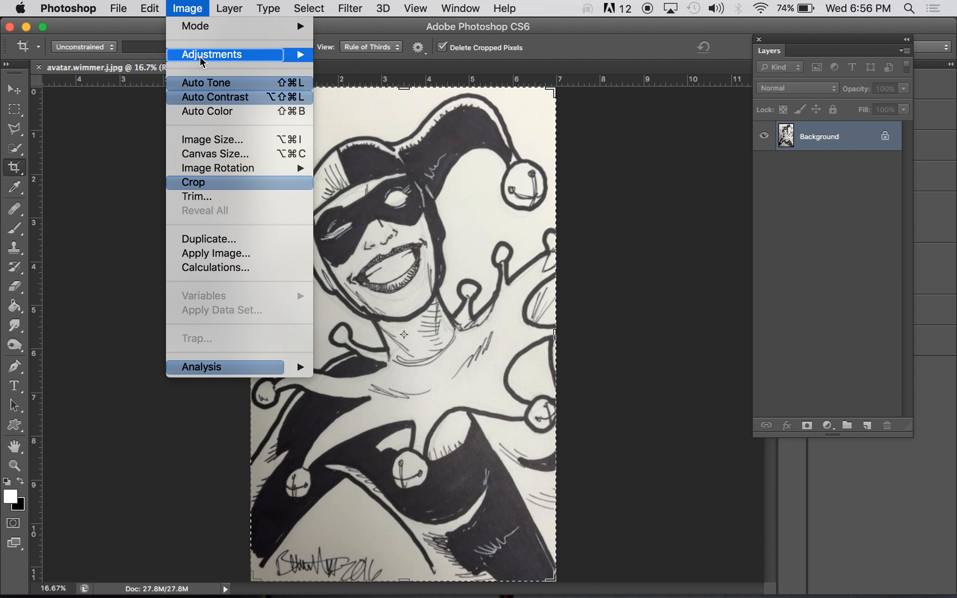
pyautogui.moveTo(201, 62)
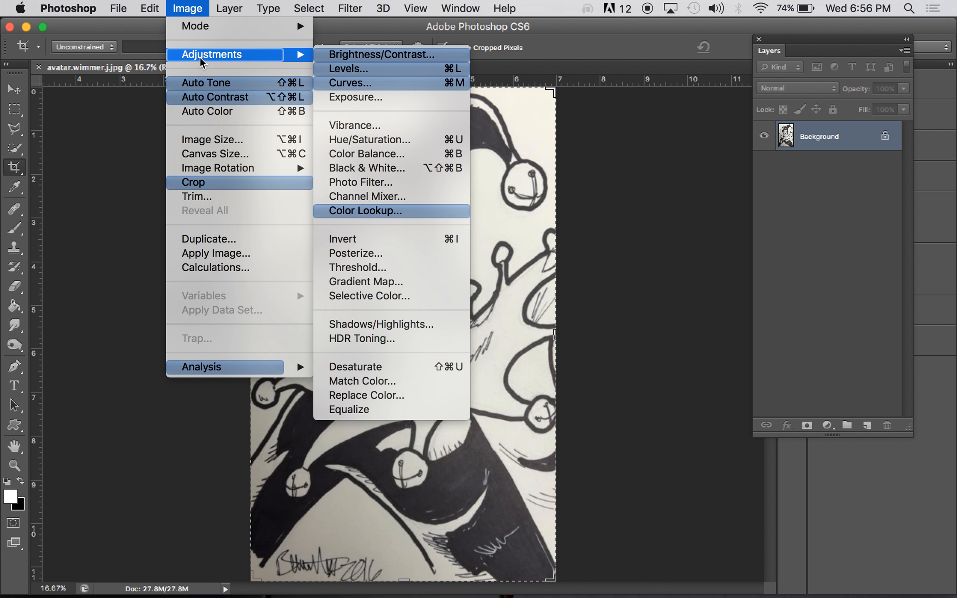
pyautogui.click(348, 69)
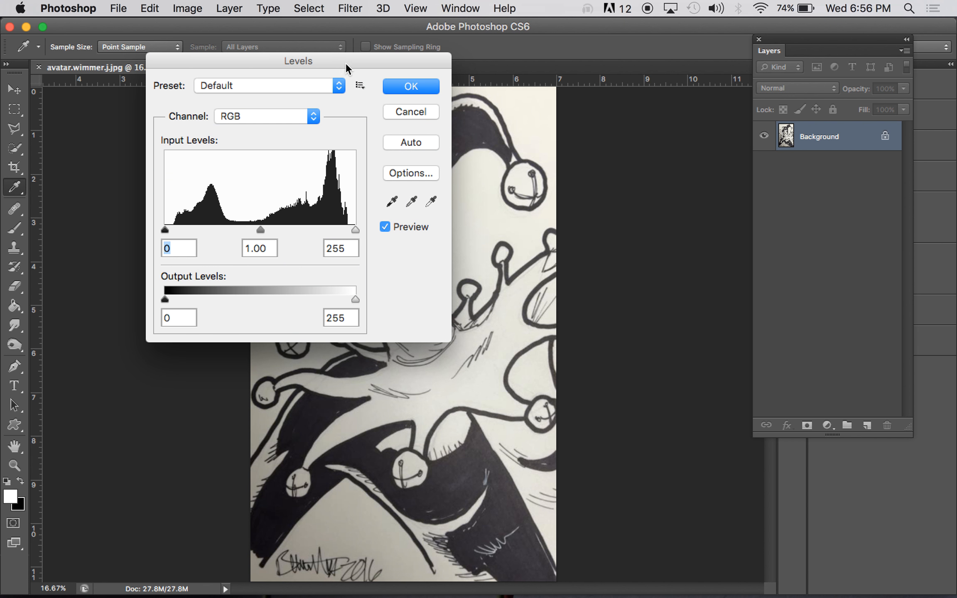
pyautogui.moveTo(341, 61); pyautogui.dragTo(767, 203)
pyautogui.click(814, 344)
pyautogui.click(814, 343)
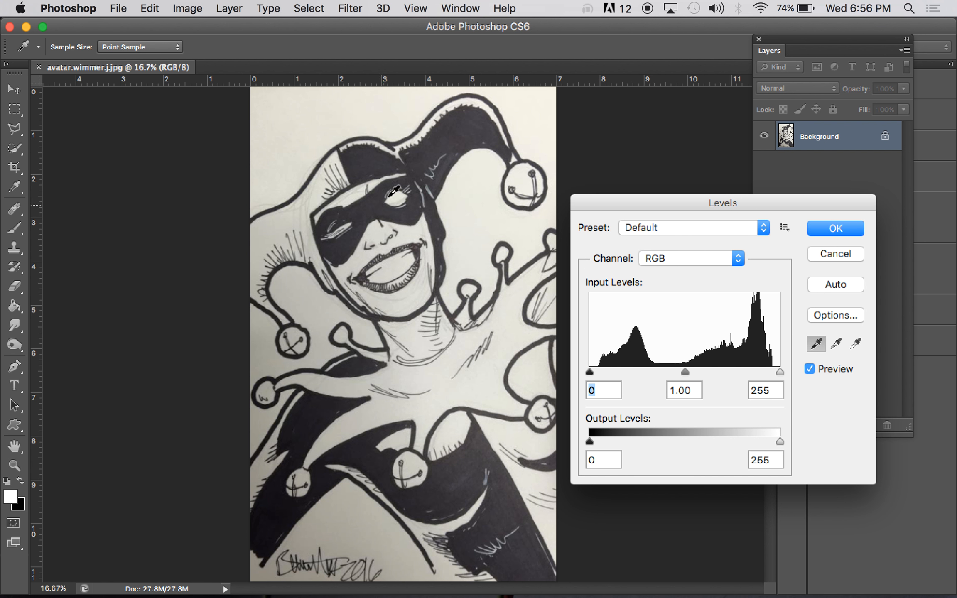
pyautogui.click(375, 162)
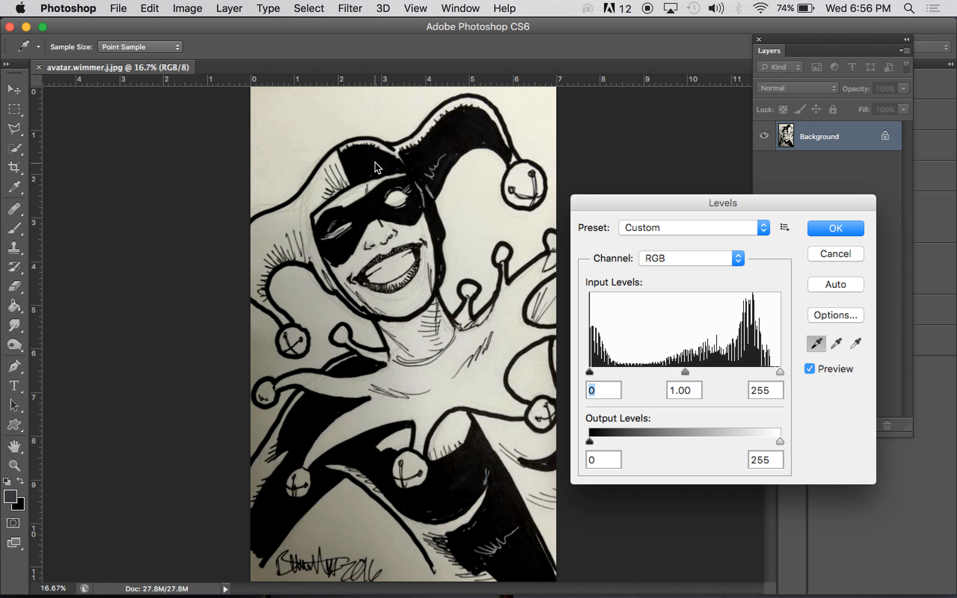
# Set the Levels white point from the grayish paper below the left-hand bell, resample the black point from the dark costume leg, and apply
pyautogui.click(855, 343)
pyautogui.click(272, 361)
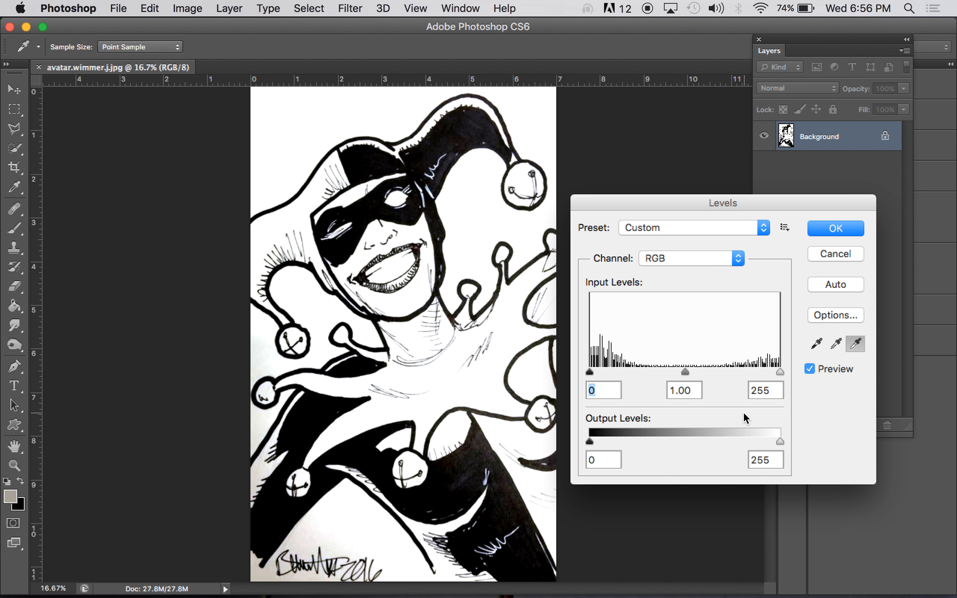
pyautogui.click(815, 349)
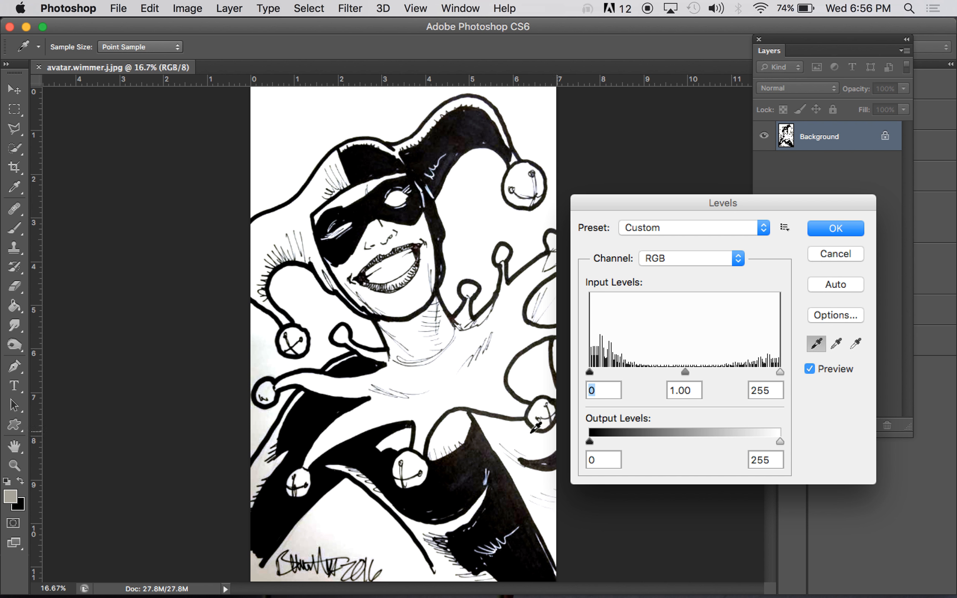
pyautogui.click(481, 451)
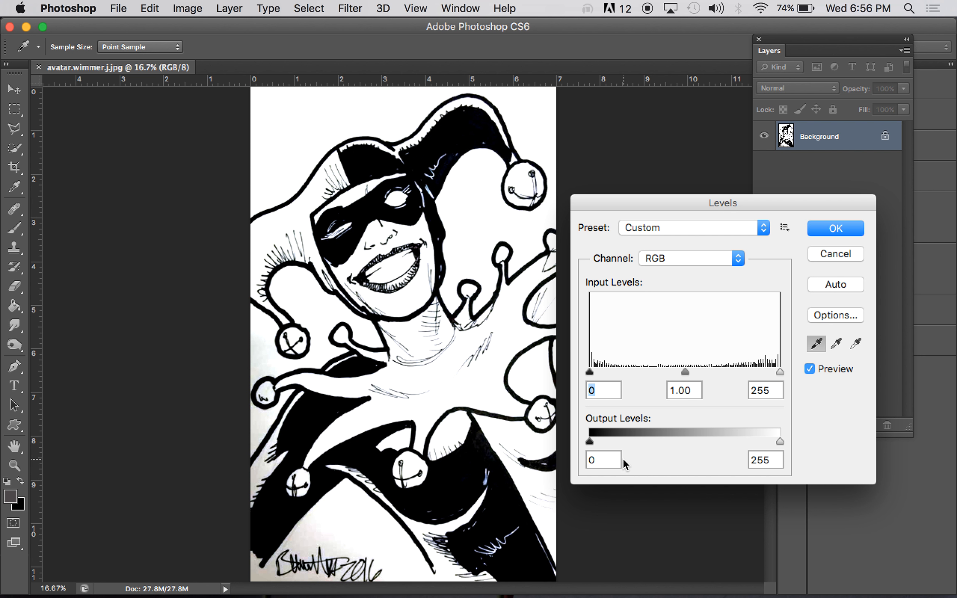
pyautogui.click(820, 234)
# Dodge the remaining gray paper tone around the signature and lower left edge of the drawing, with the range set to Highlights
pyautogui.press('c')
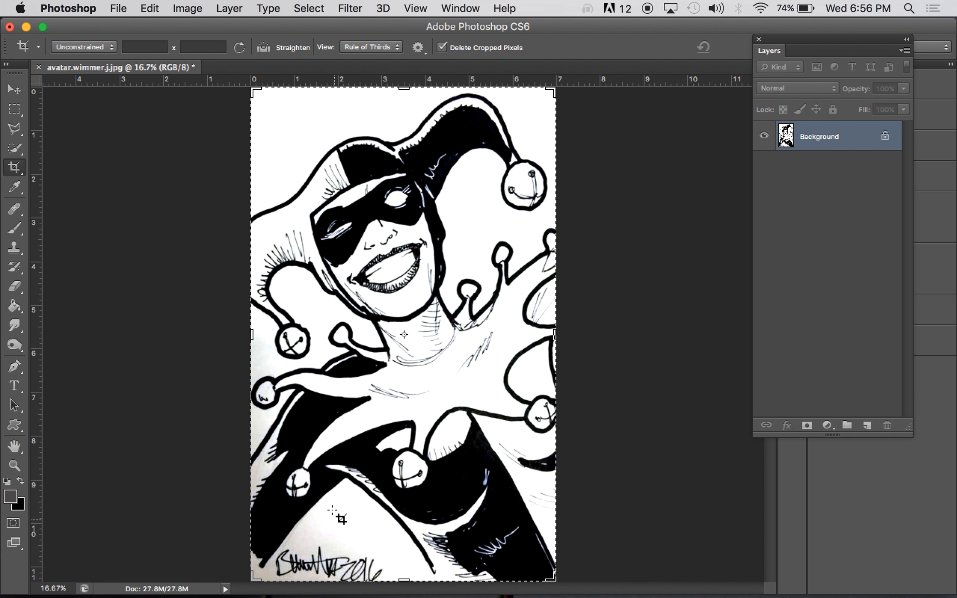
pyautogui.click(14, 110)
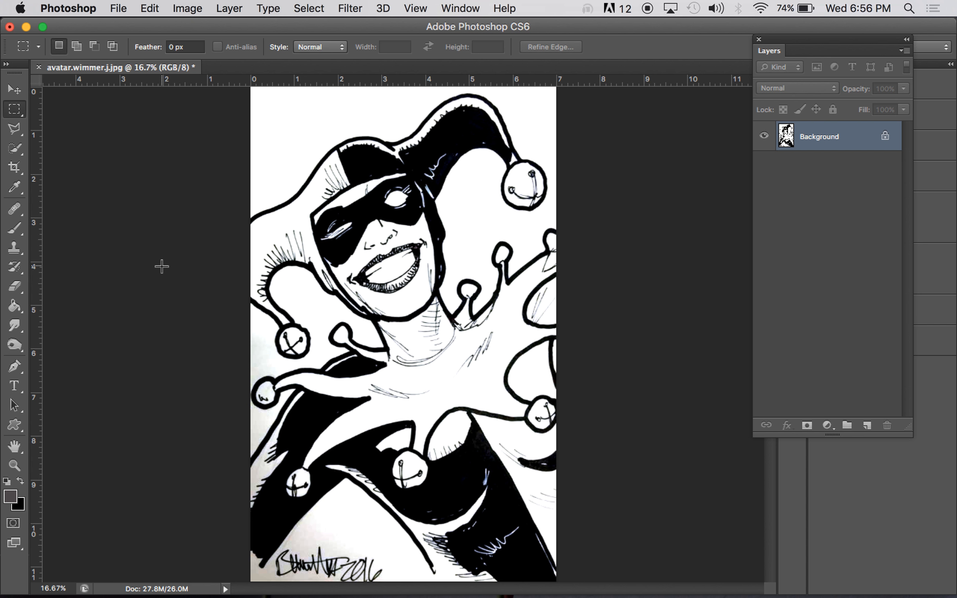
pyautogui.click(15, 345)
pyautogui.rightClick(15, 345)
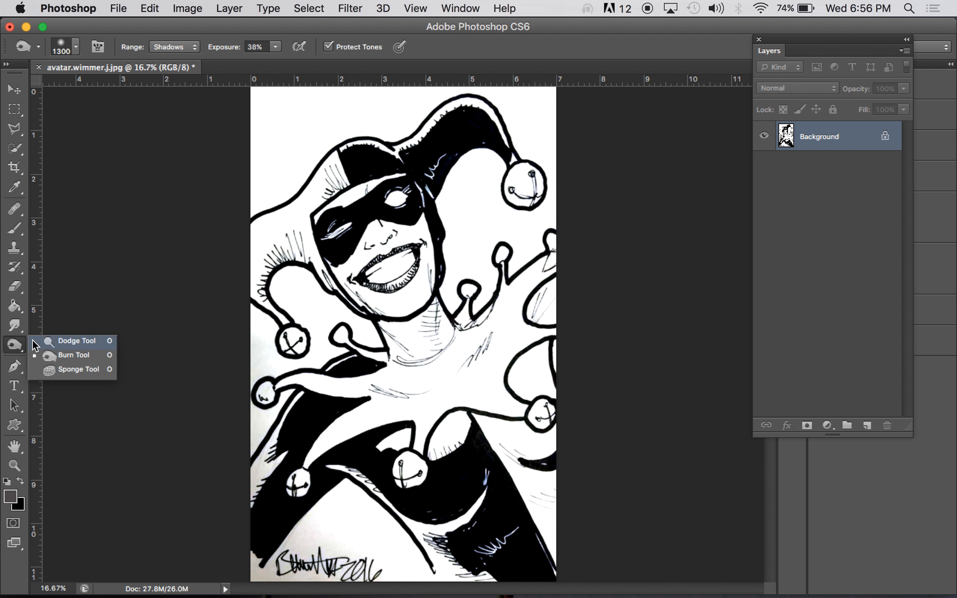
pyautogui.click(66, 344)
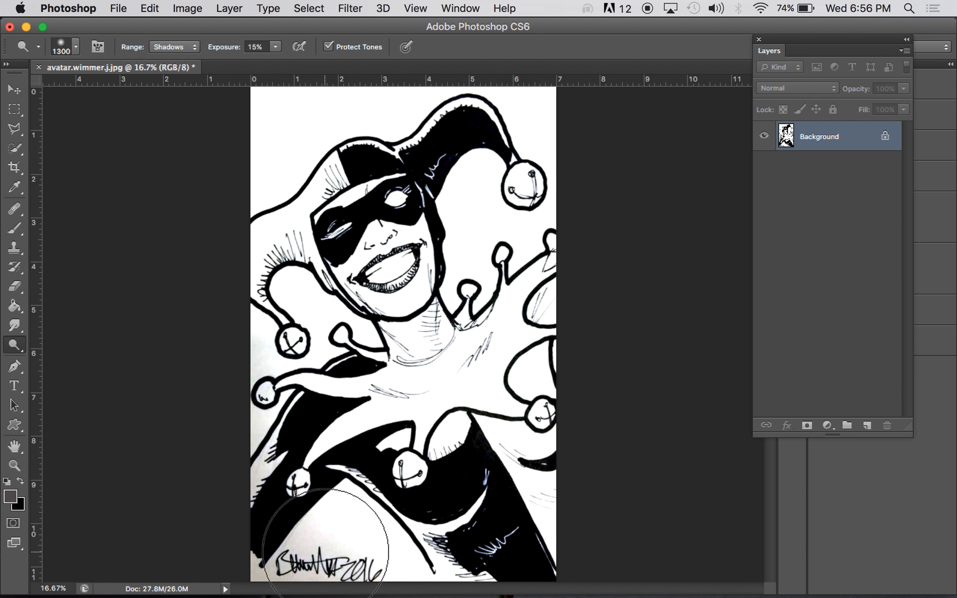
pyautogui.click(180, 45)
pyautogui.click(174, 63)
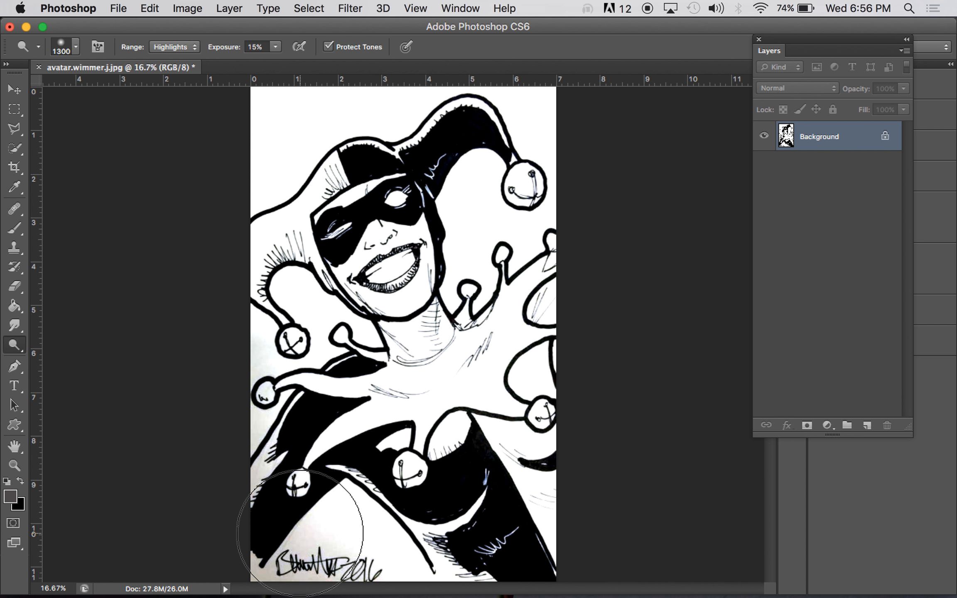
pyautogui.click(290, 560)
pyautogui.click(290, 559)
pyautogui.click(291, 560)
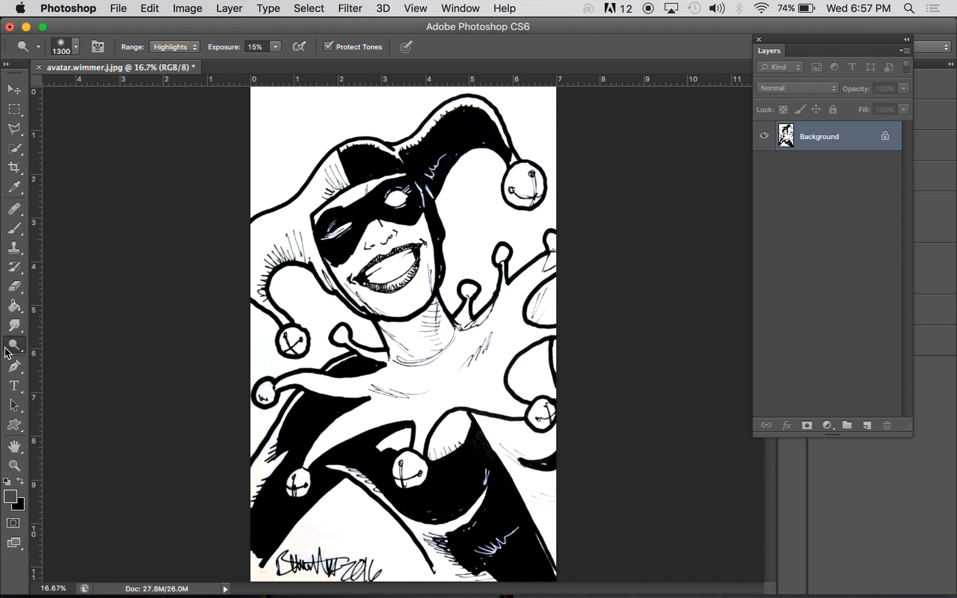
pyautogui.click(18, 348)
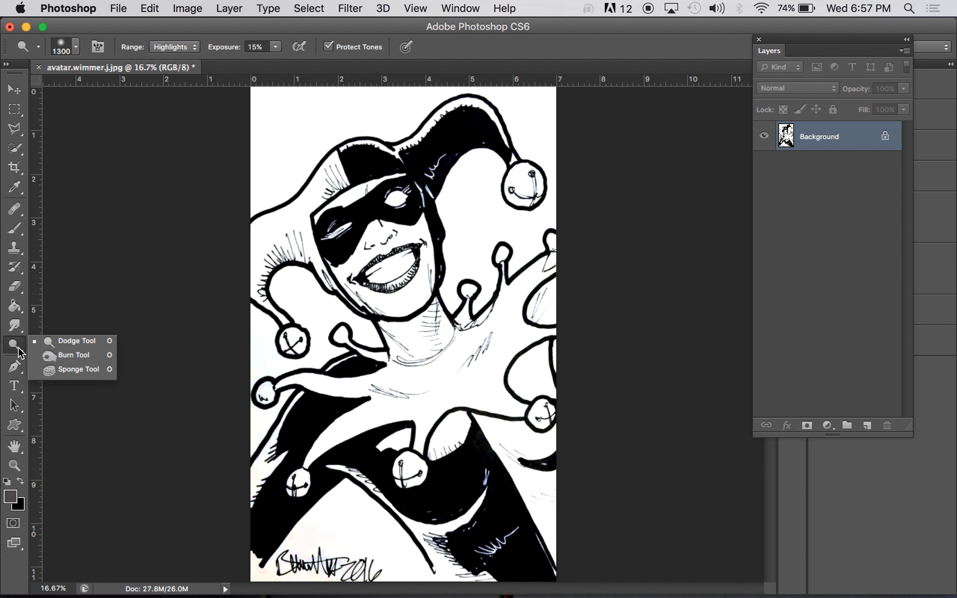
pyautogui.click(46, 356)
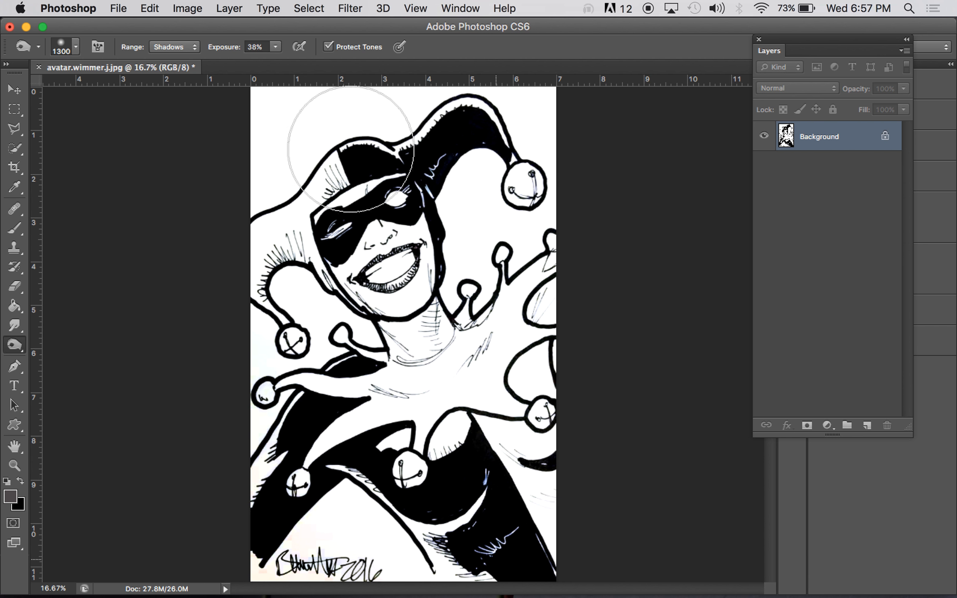
pyautogui.click(14, 108)
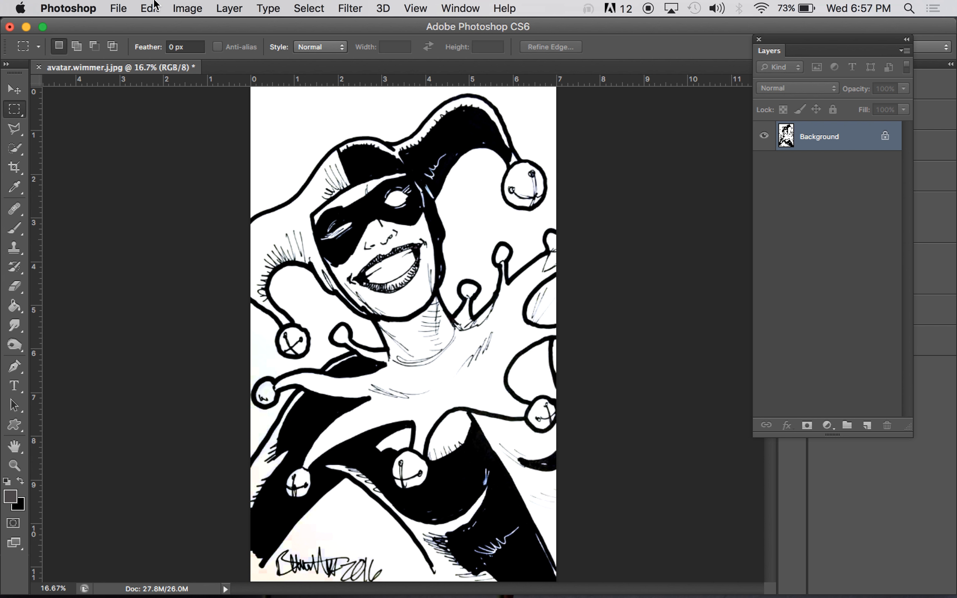
# Save the cleaned-up high-resolution JPEG, and reduce the image resolution to 120 pixels/inch with resampling at a 7-inch document width
pyautogui.click(143, 7)
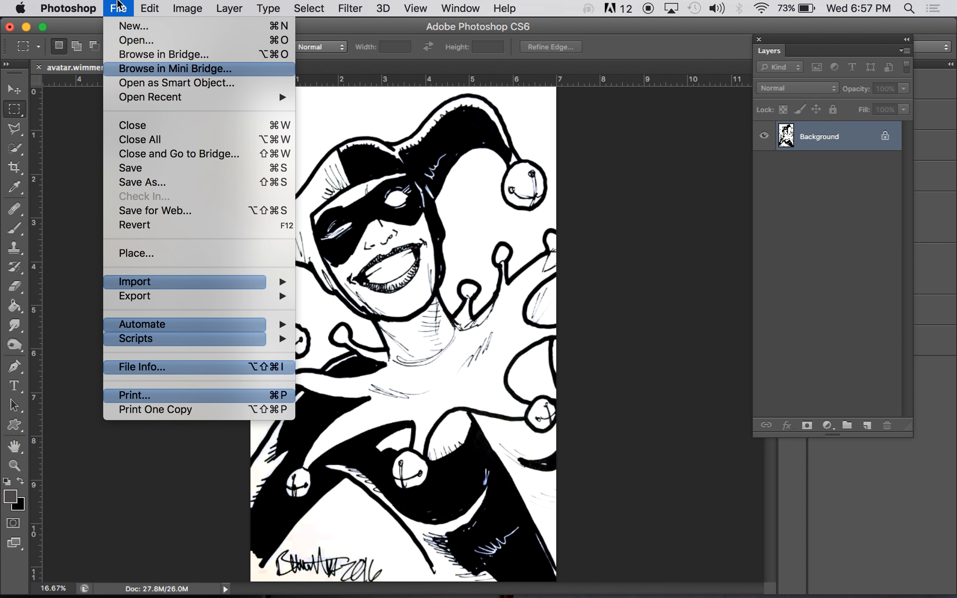
pyautogui.click(131, 171)
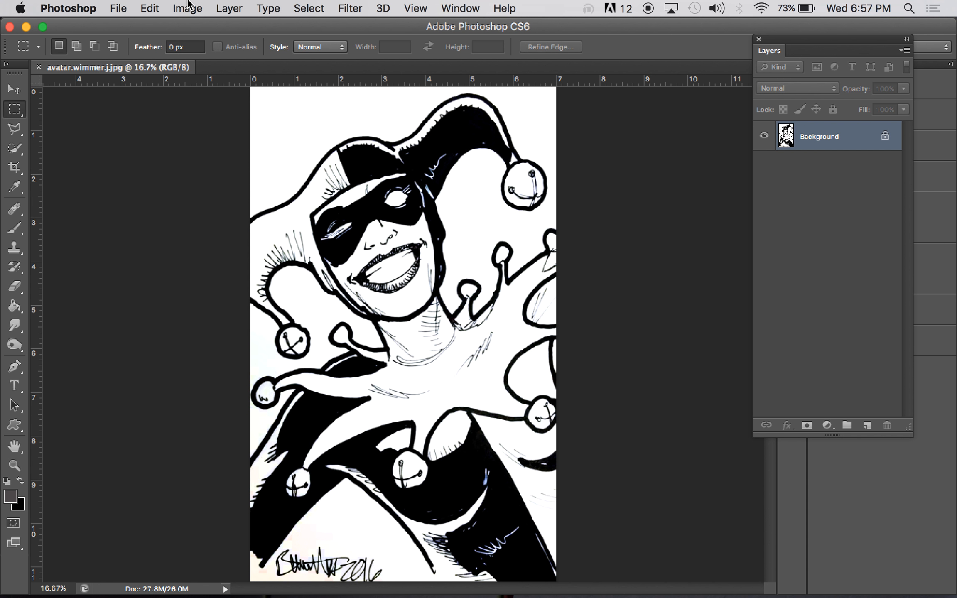
pyautogui.click(187, 8)
pyautogui.click(206, 139)
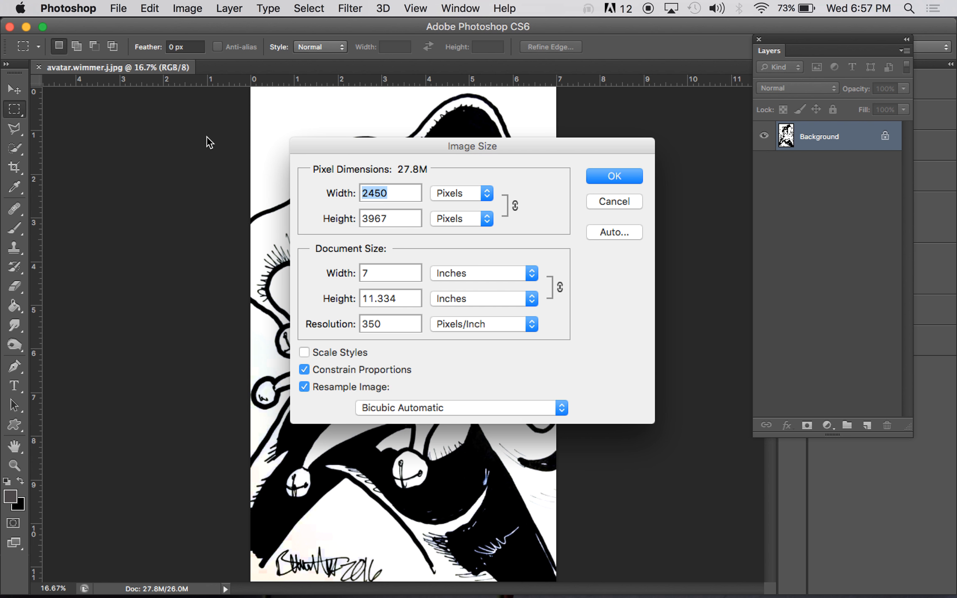
pyautogui.doubleClick(384, 323)
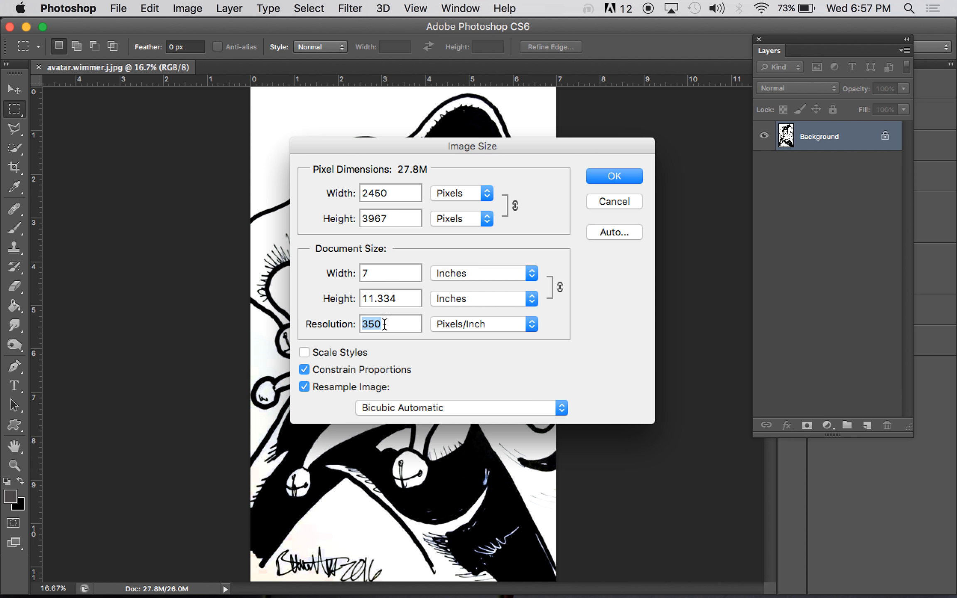
pyautogui.write('120')
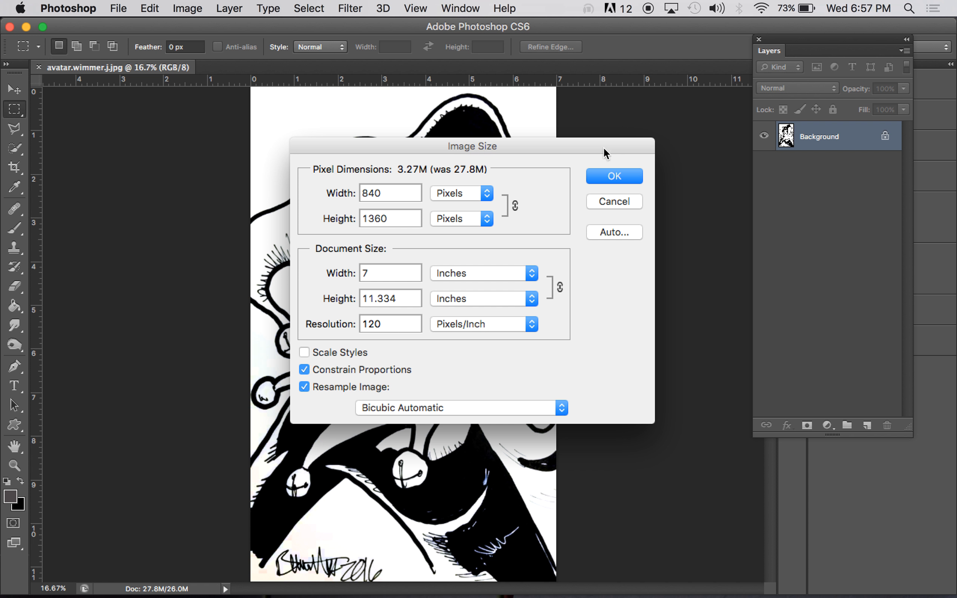
pyautogui.click(612, 176)
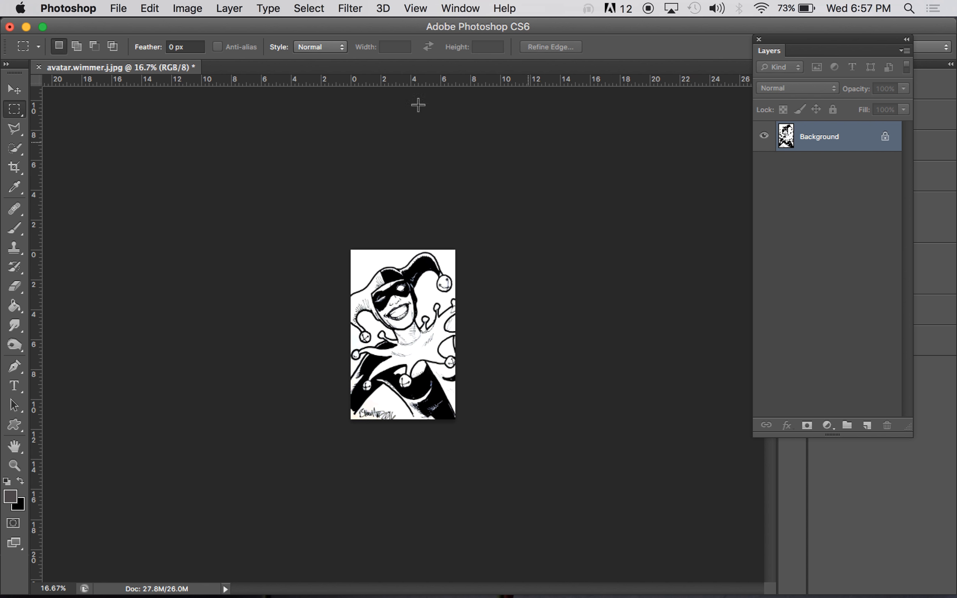
# Save the reduced image over the existing ".sm" avatar JPEG on the Desktop at quality 12
pyautogui.click(121, 7)
pyautogui.click(124, 184)
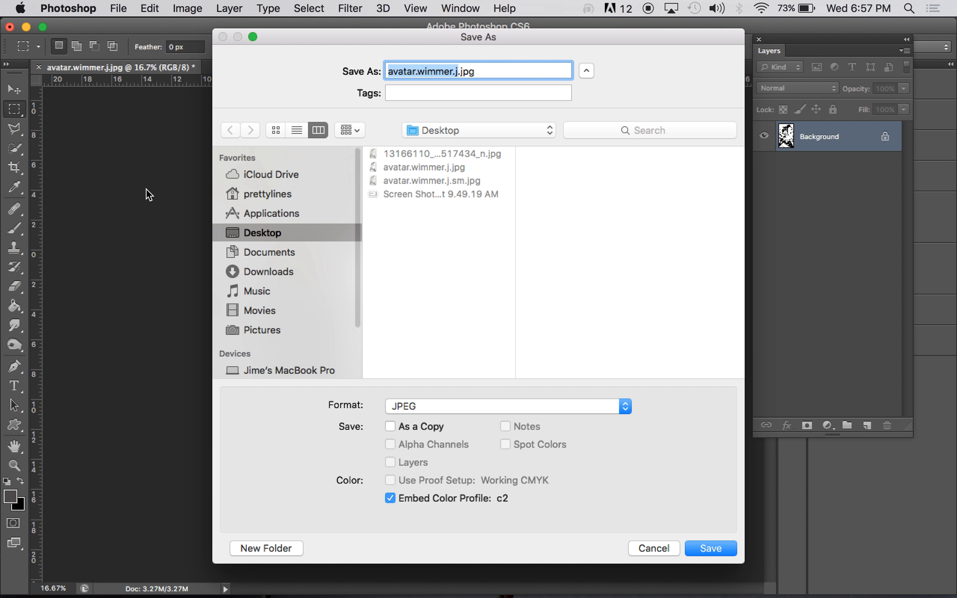
pyautogui.click(455, 183)
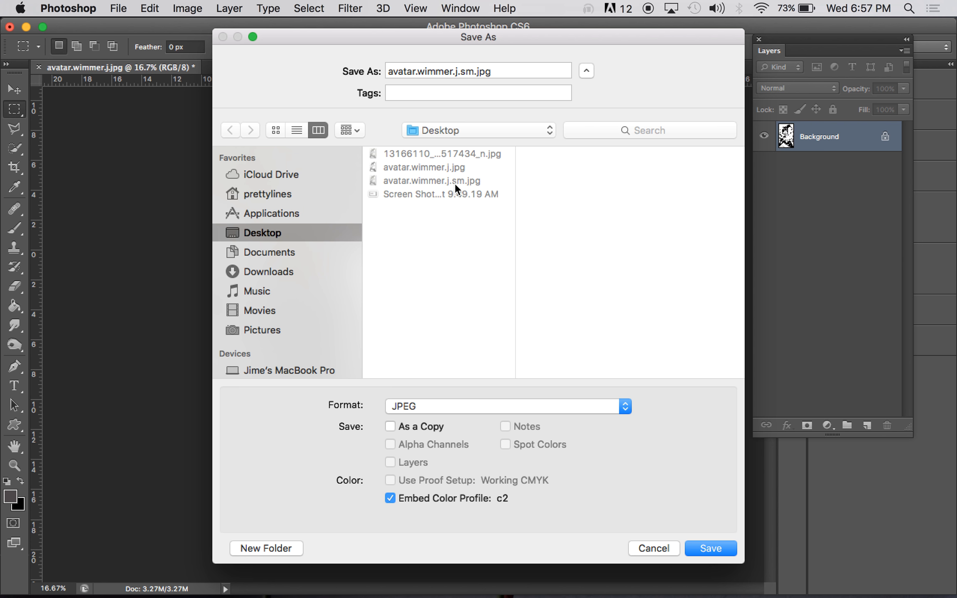
pyautogui.click(704, 542)
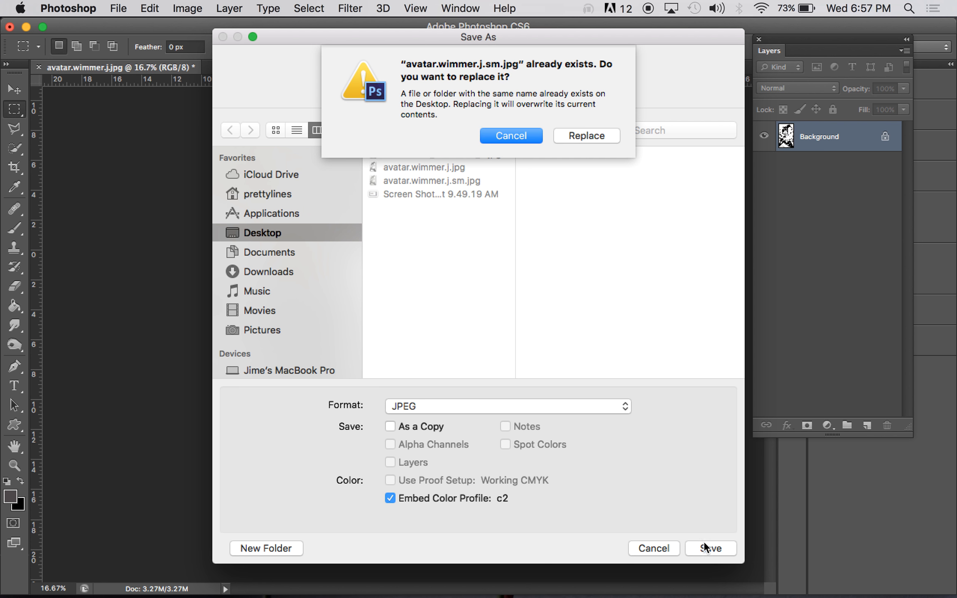
pyautogui.click(597, 133)
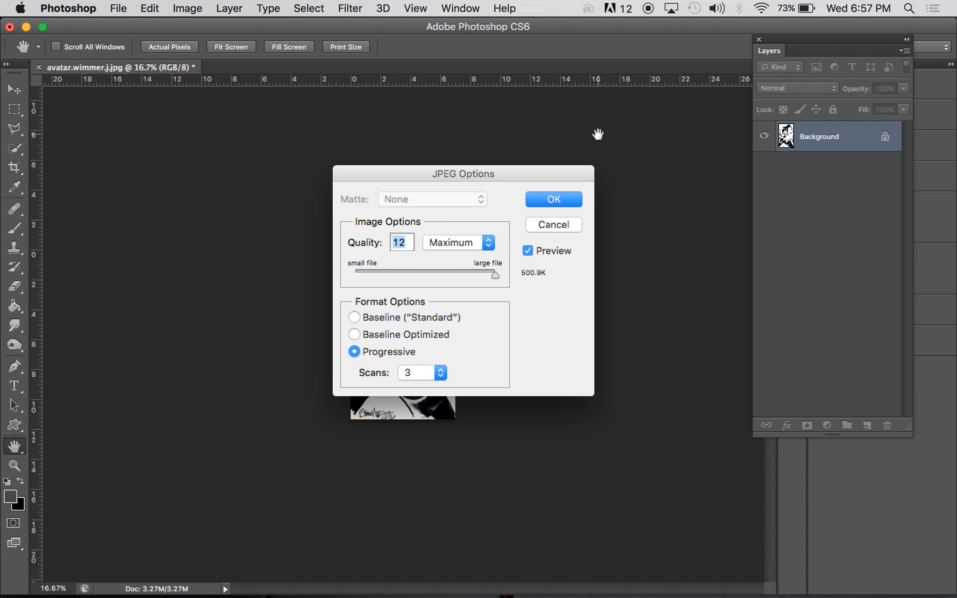
pyautogui.click(547, 200)
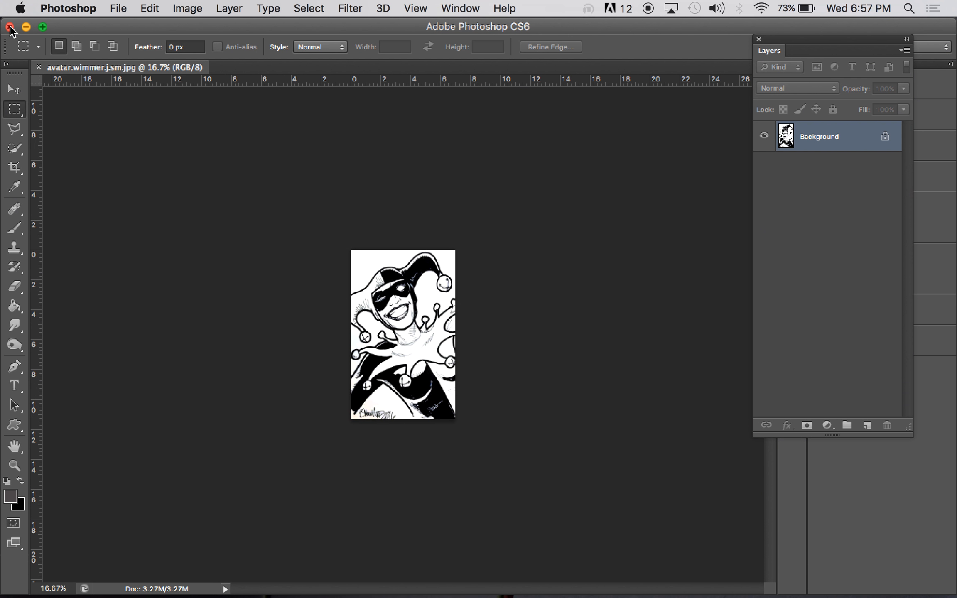
# Close the small image and the Layers panel, and switch to the Desktop
pyautogui.click(9, 27)
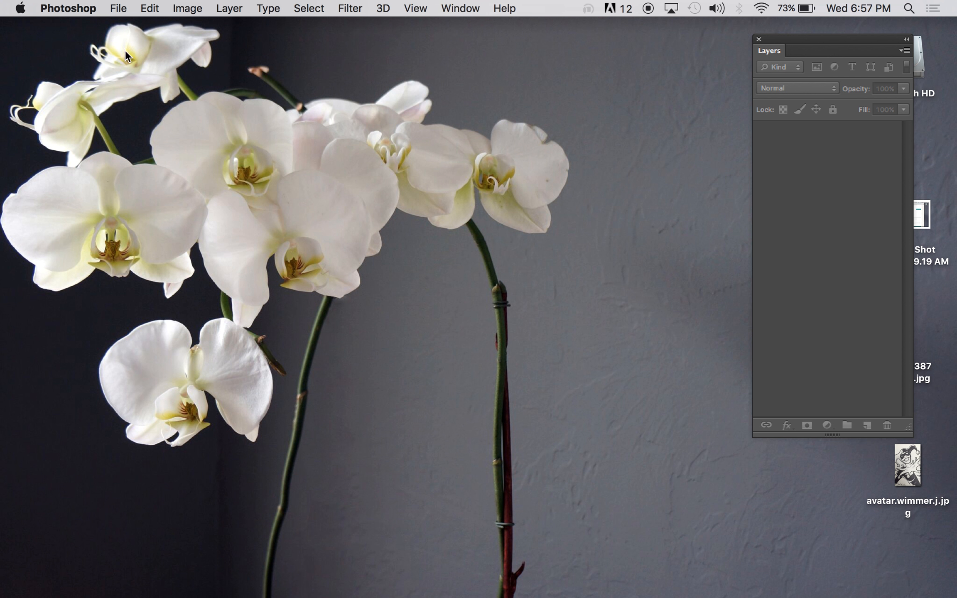
pyautogui.click(759, 39)
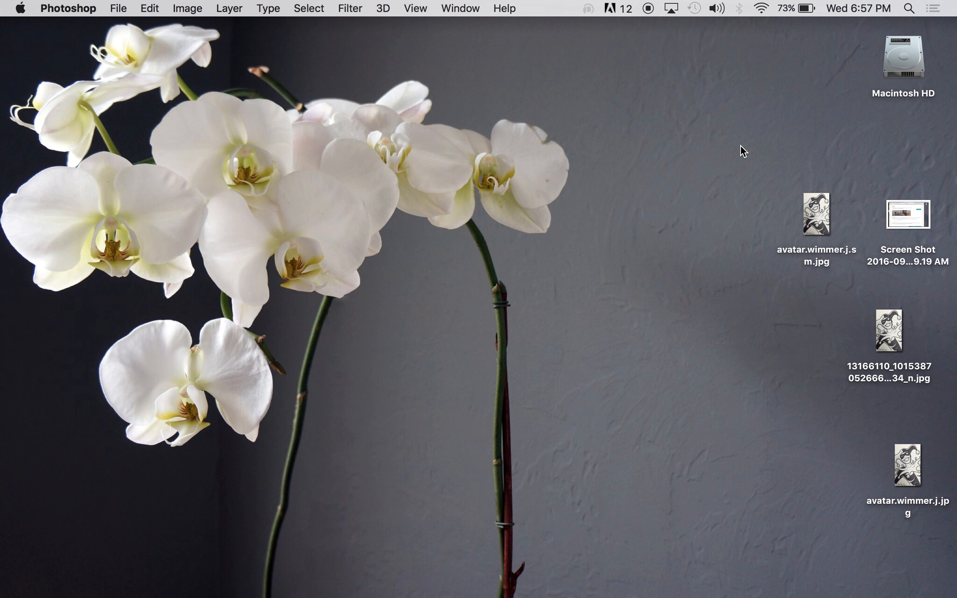
pyautogui.click(740, 146)
# Open the small avatar, the original scan and the high-resolution avatar from the Desktop in Preview
pyautogui.doubleClick(817, 216)
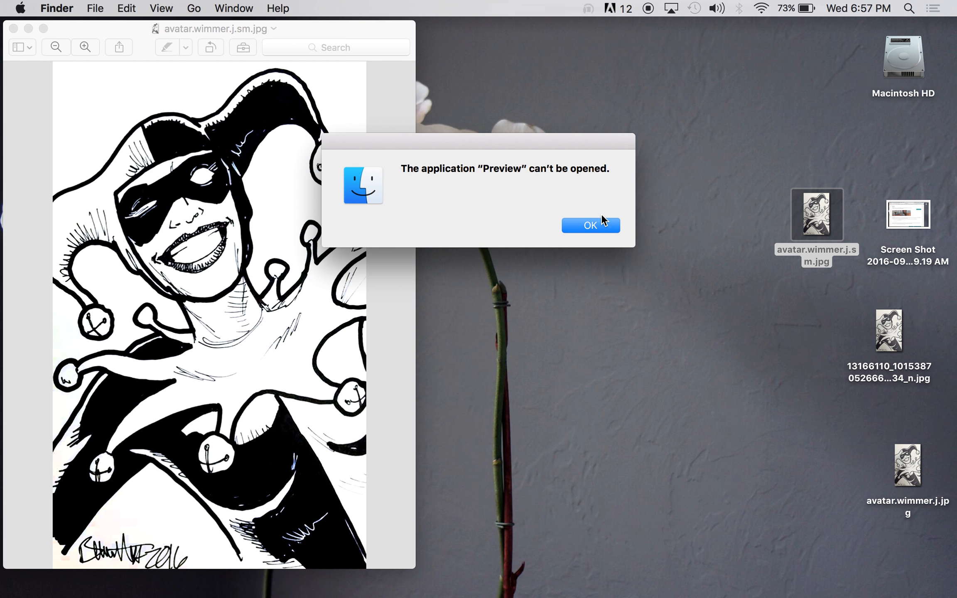
pyautogui.click(599, 222)
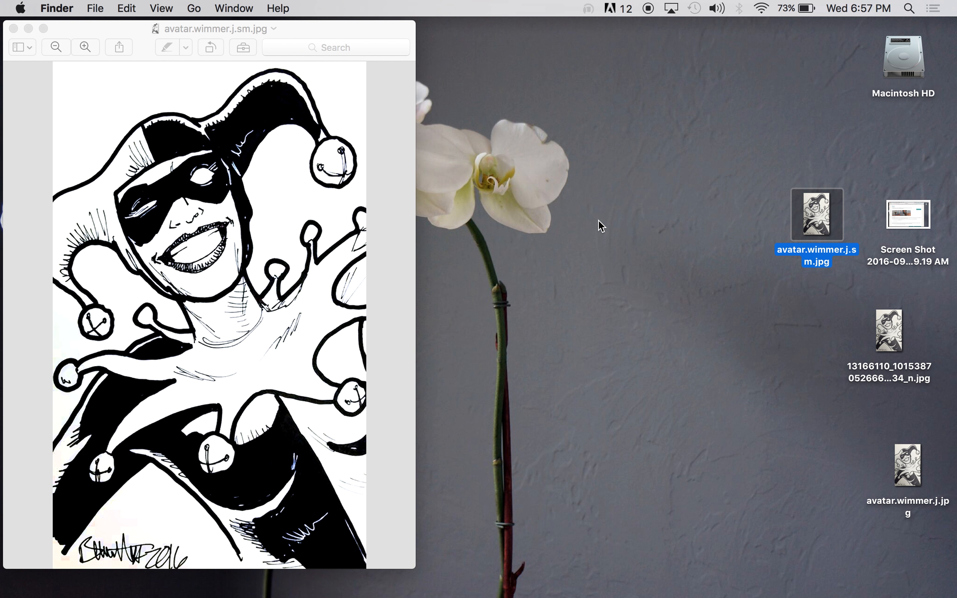
pyautogui.doubleClick(898, 320)
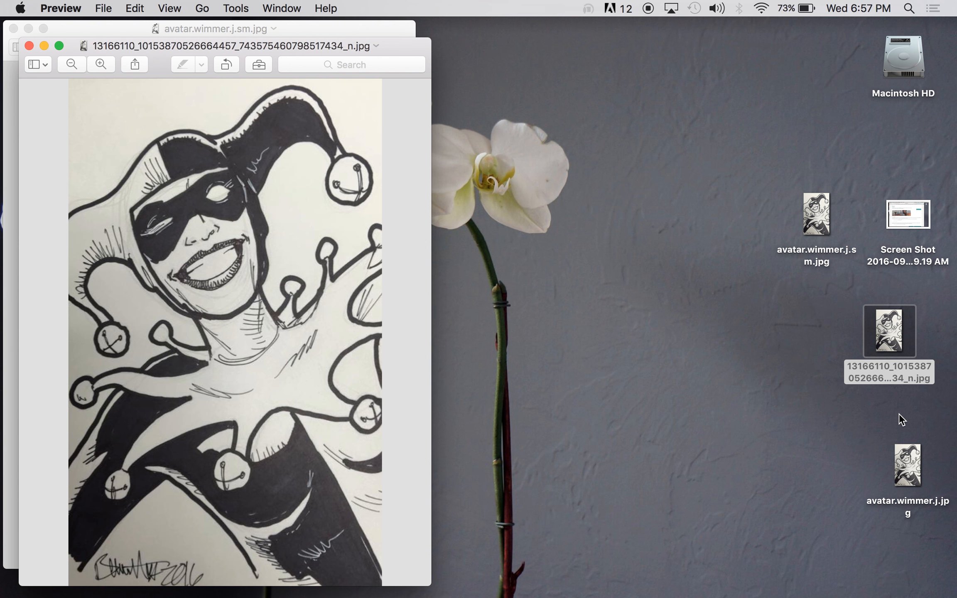
pyautogui.doubleClick(910, 461)
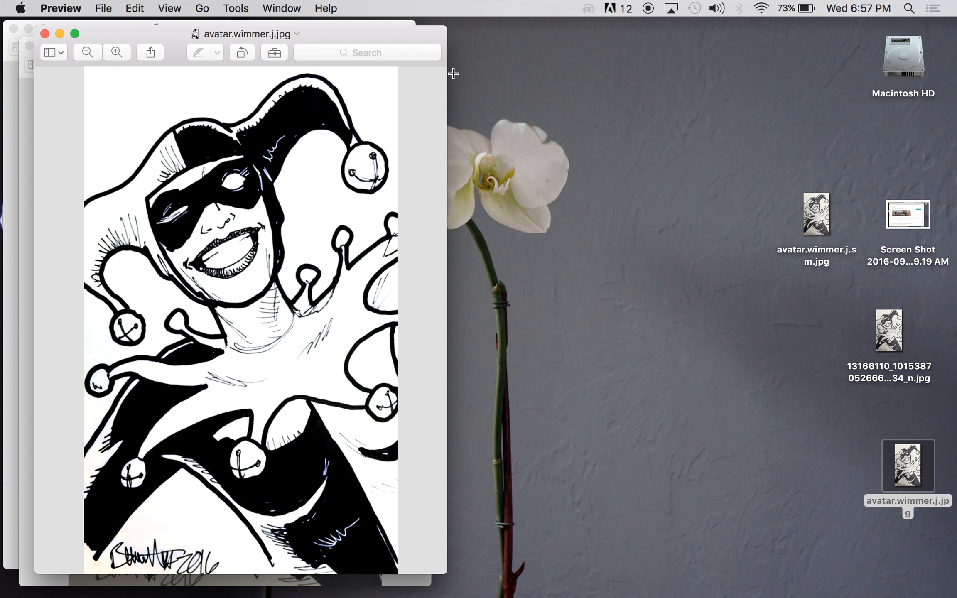
# Arrange the three Preview windows for comparison, with the high-resolution avatar between the original scan and the small version
pyautogui.moveTo(365, 32); pyautogui.dragTo(806, 28)
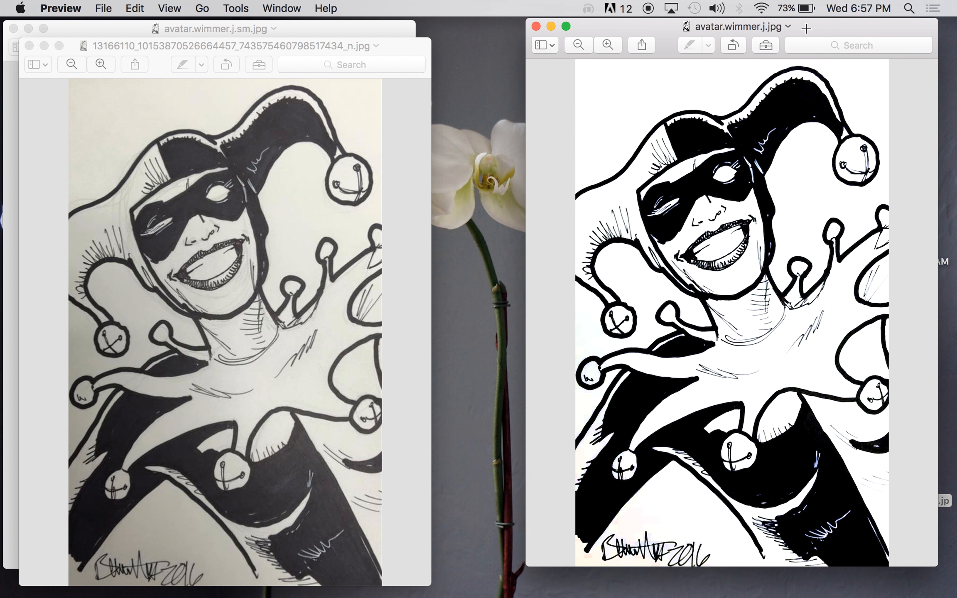
pyautogui.click(322, 63)
pyautogui.moveTo(278, 25); pyautogui.dragTo(847, 17)
pyautogui.moveTo(346, 44); pyautogui.dragTo(278, 12)
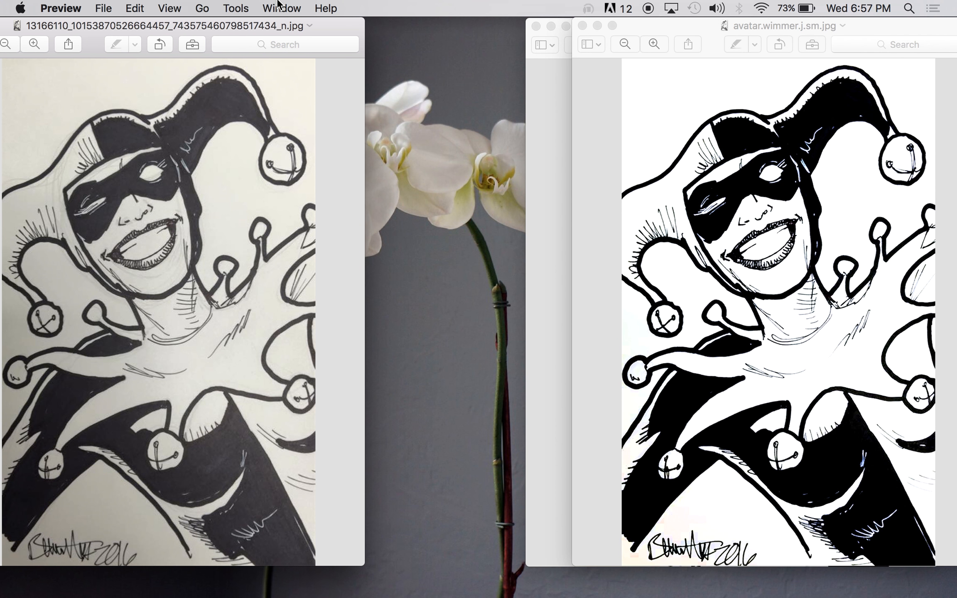
pyautogui.click(551, 123)
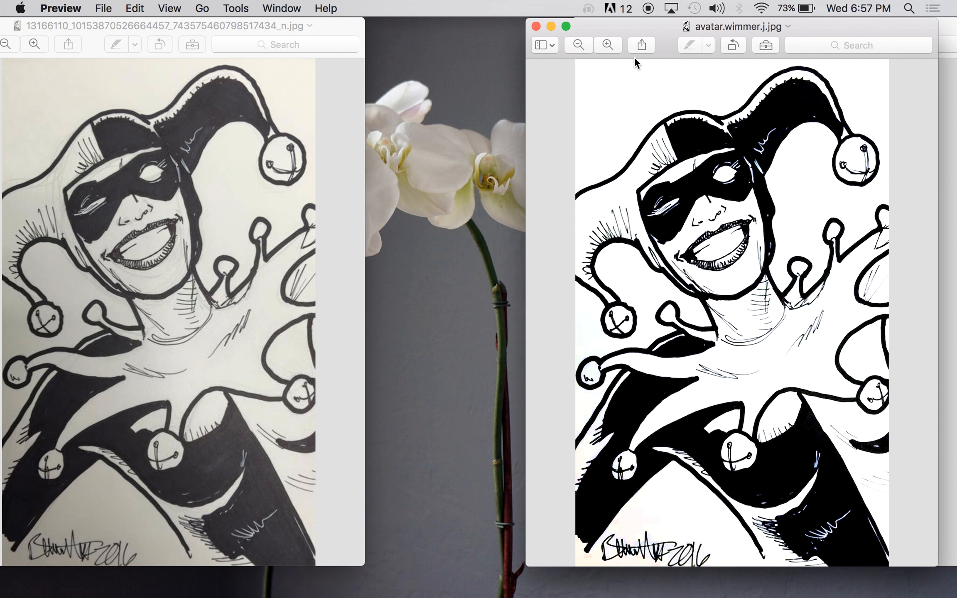
pyautogui.moveTo(641, 23); pyautogui.dragTo(351, 3)
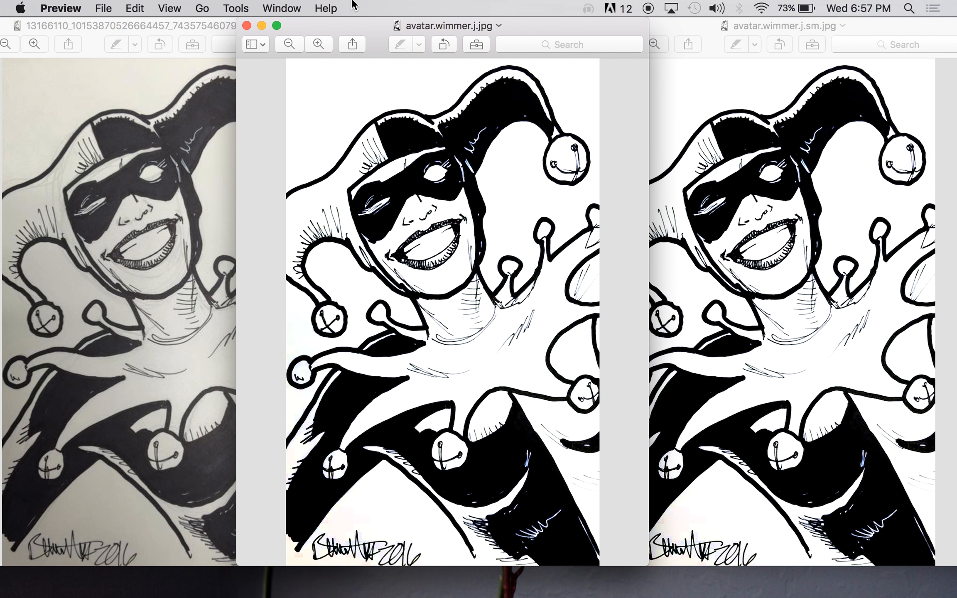